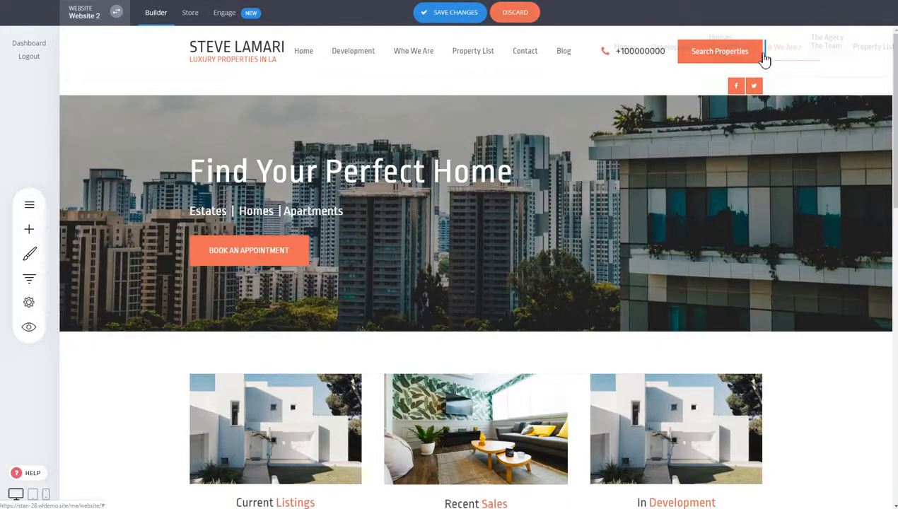
Step: Move the header navigation menu after the Search Properties button and delete the header's phone icon and phone number text
drag(764, 52, 765, 51)
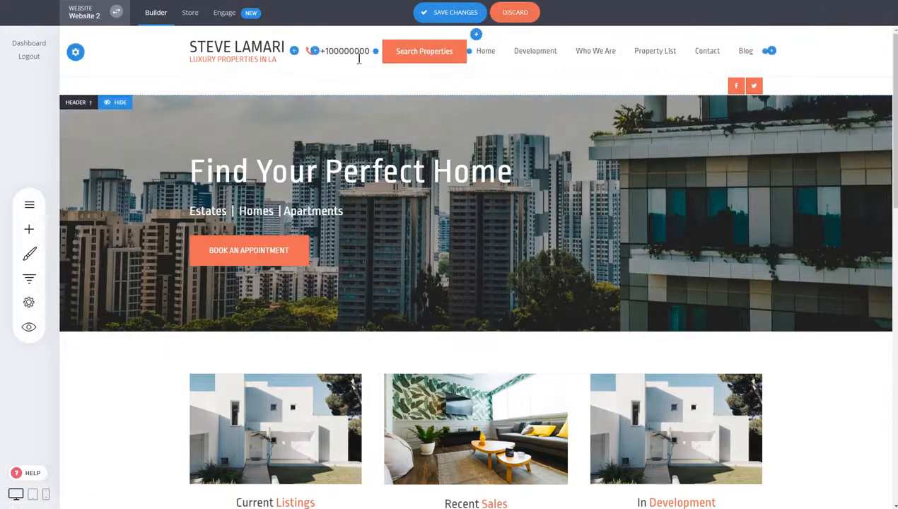
click(356, 53)
click(583, 31)
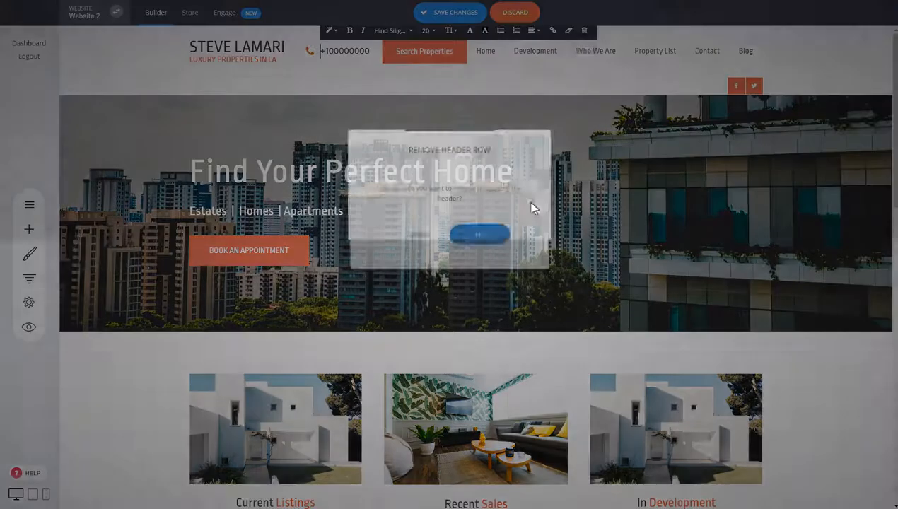
click(480, 236)
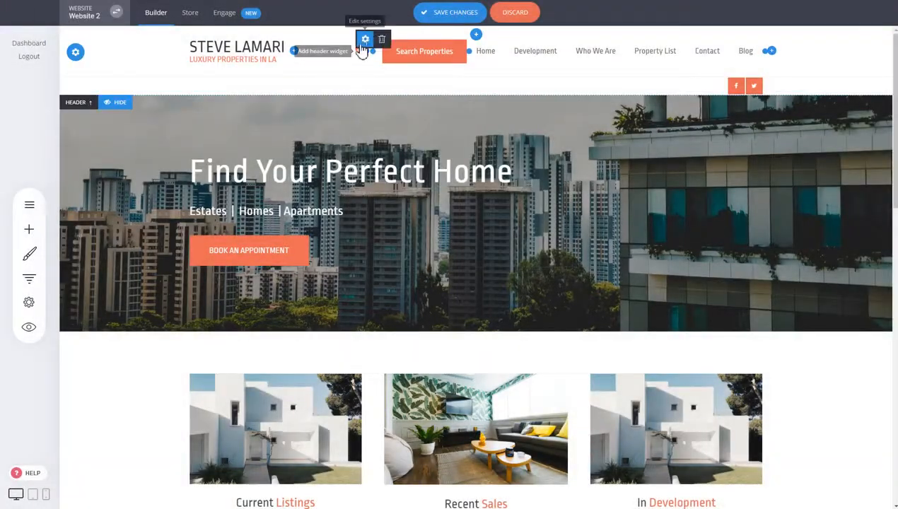
click(382, 40)
click(481, 223)
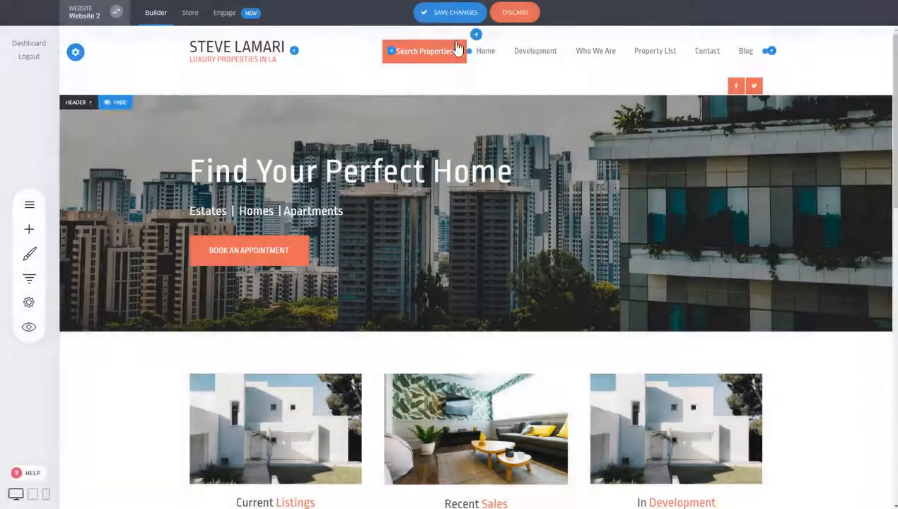
Step: Move the Search Properties button after the navigation menu and remove the header row containing the social media icons
drag(741, 55, 763, 55)
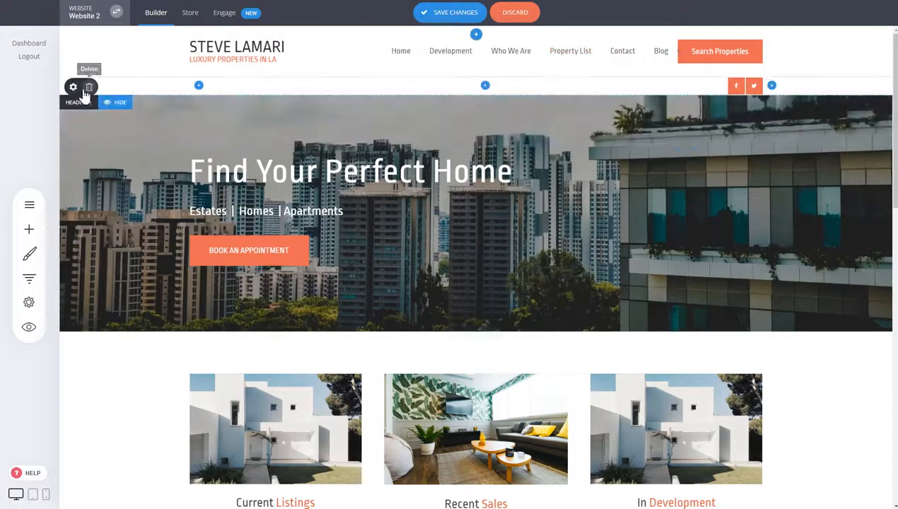
click(89, 87)
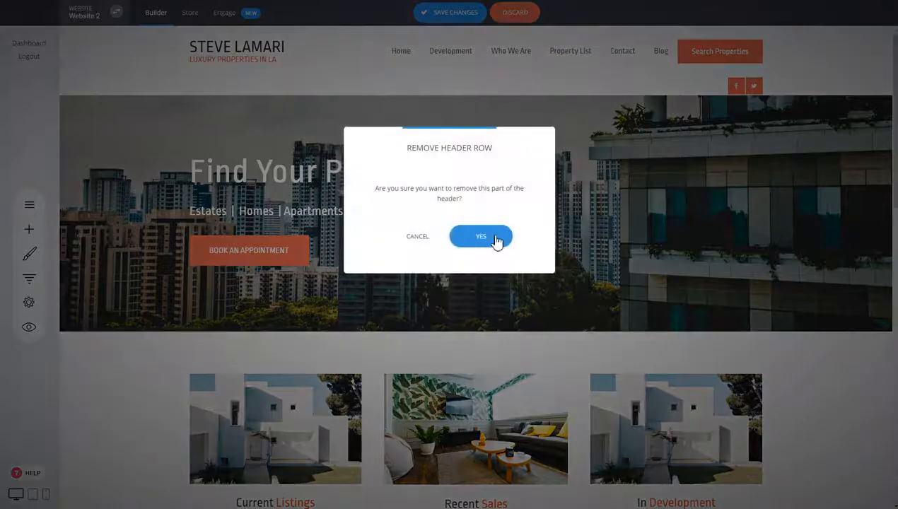
click(495, 238)
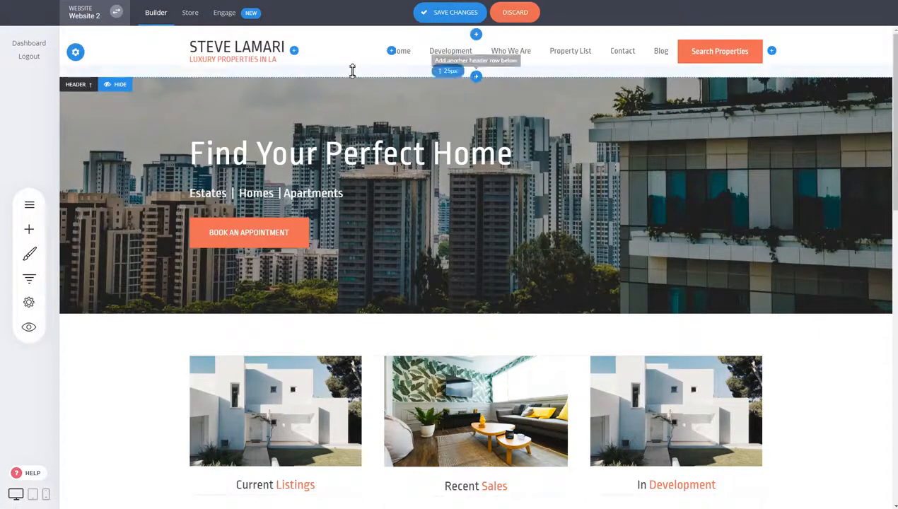
Step: Add another header row above the main header row and check its background color settings
click(478, 35)
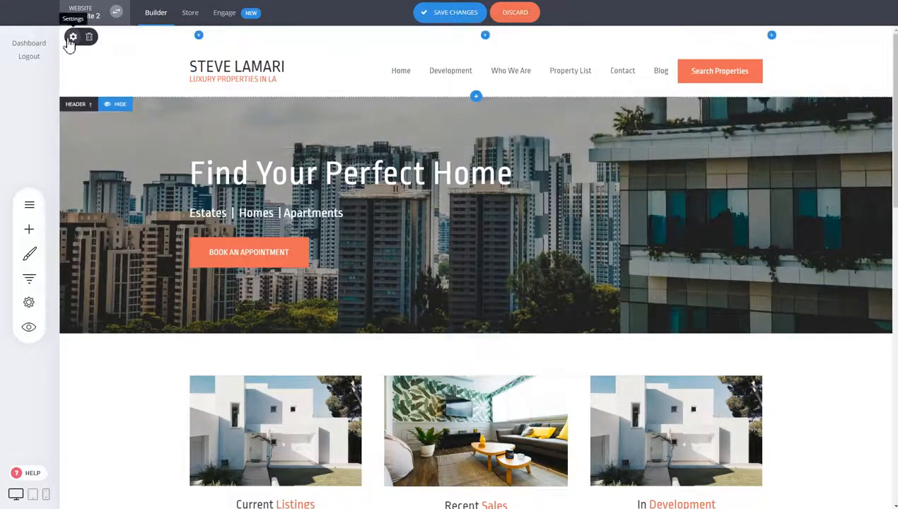
click(72, 37)
click(385, 102)
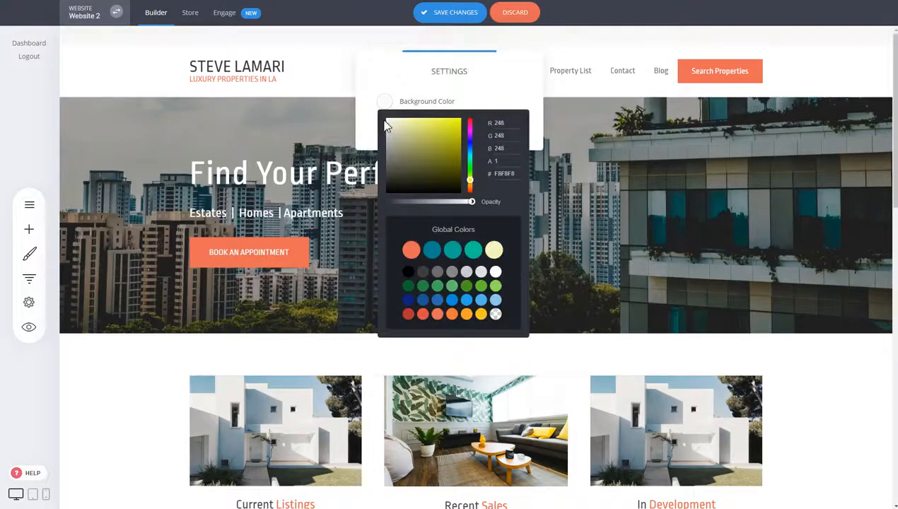
click(251, 81)
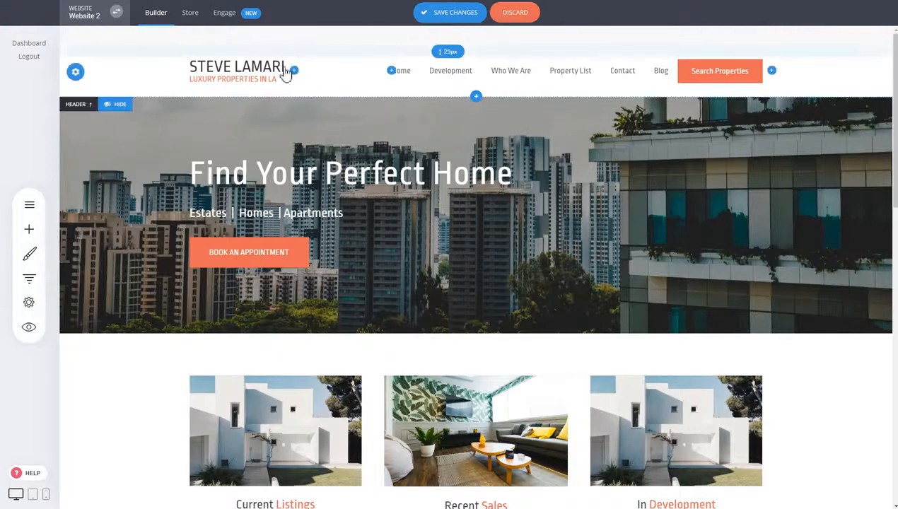
Step: Add a shopping bag widget at the right end of the new upper header row, keeping its default settings
click(771, 36)
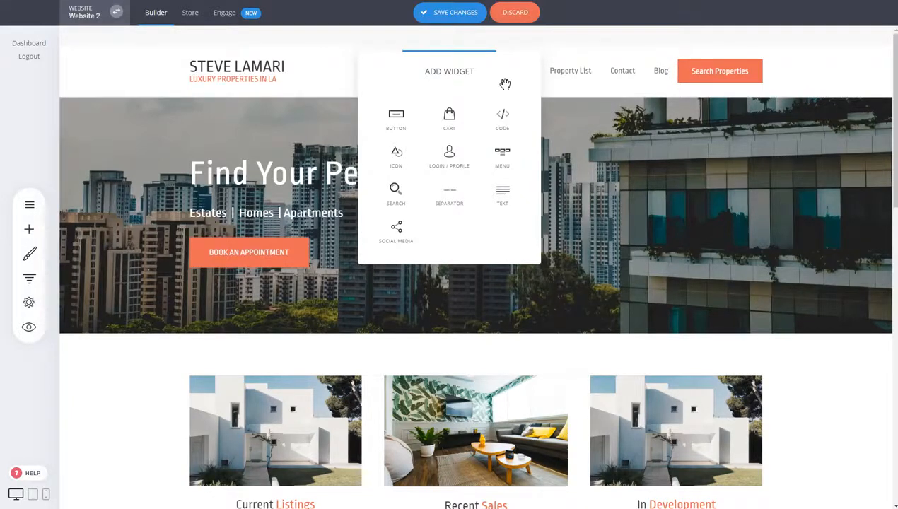
click(449, 120)
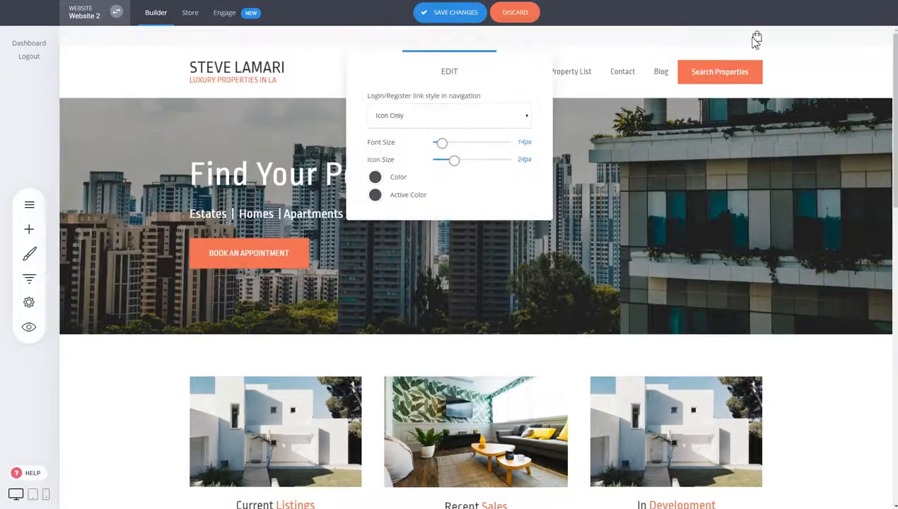
click(636, 107)
Step: Add a search widget after the shopping bag with its default settings and widen the spacing between the two widgets
click(772, 37)
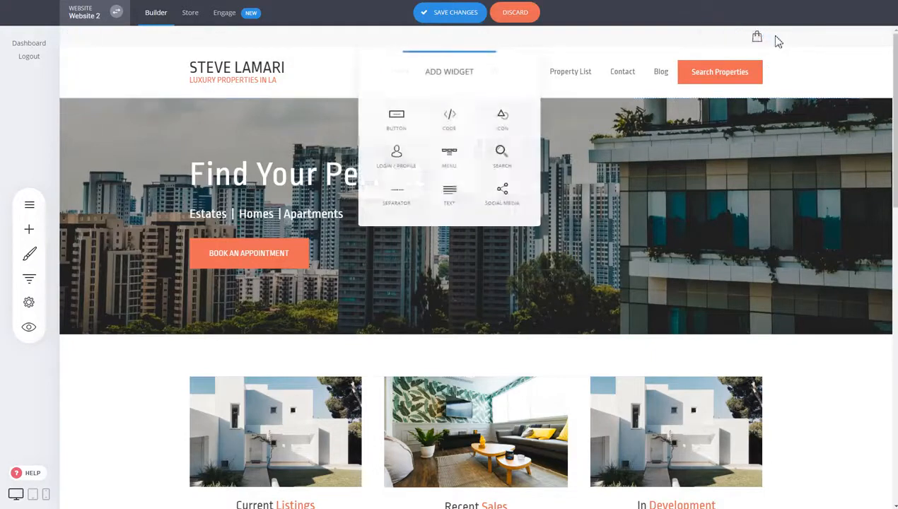
click(504, 161)
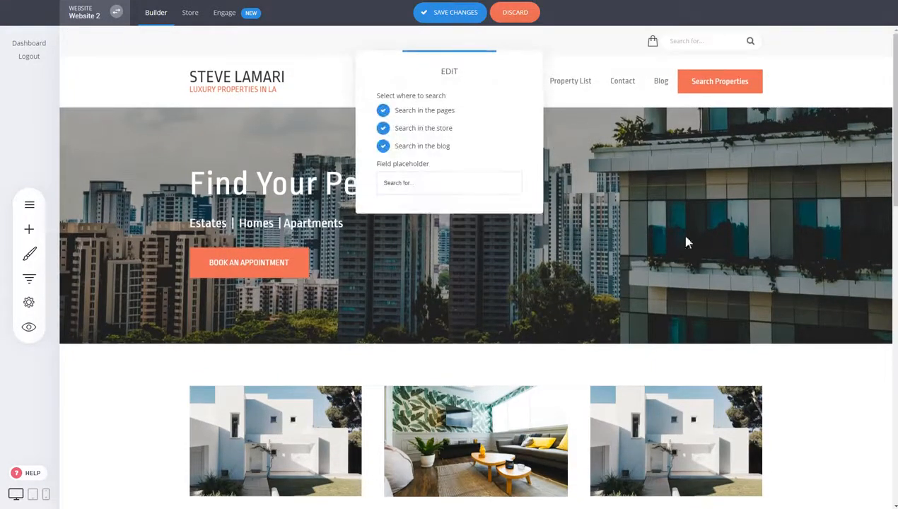
click(806, 163)
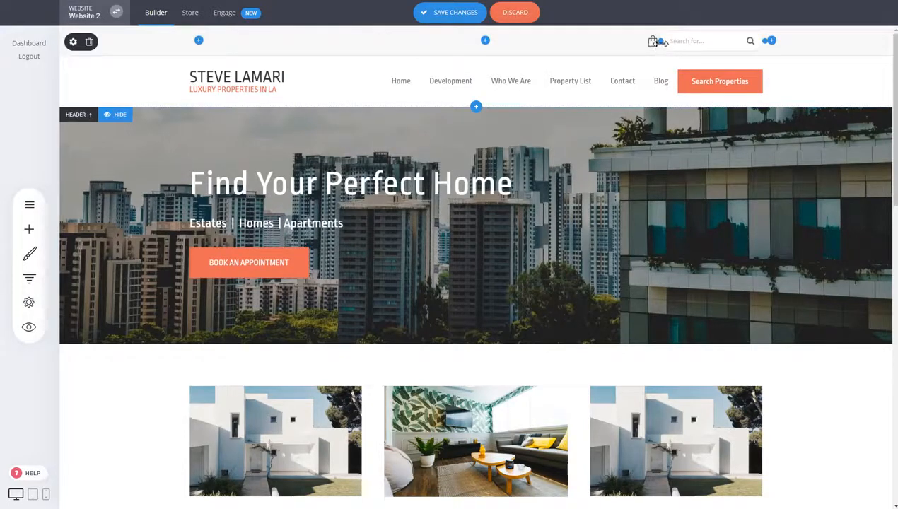
drag(659, 43, 654, 43)
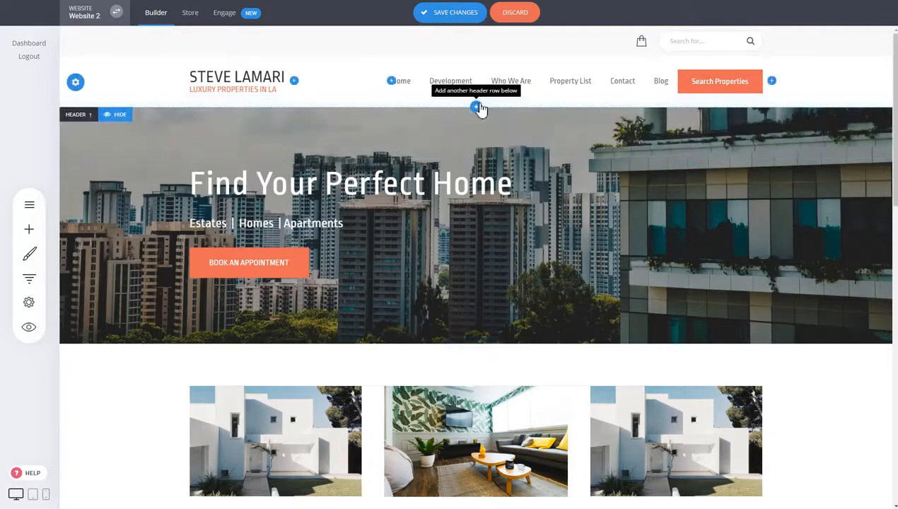
Step: Add another header row below the main header row and remove it again
click(476, 110)
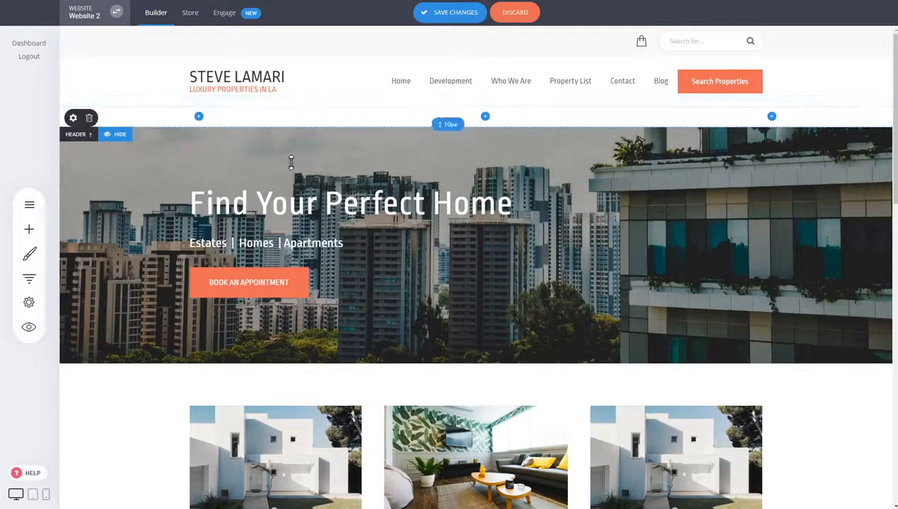
click(90, 119)
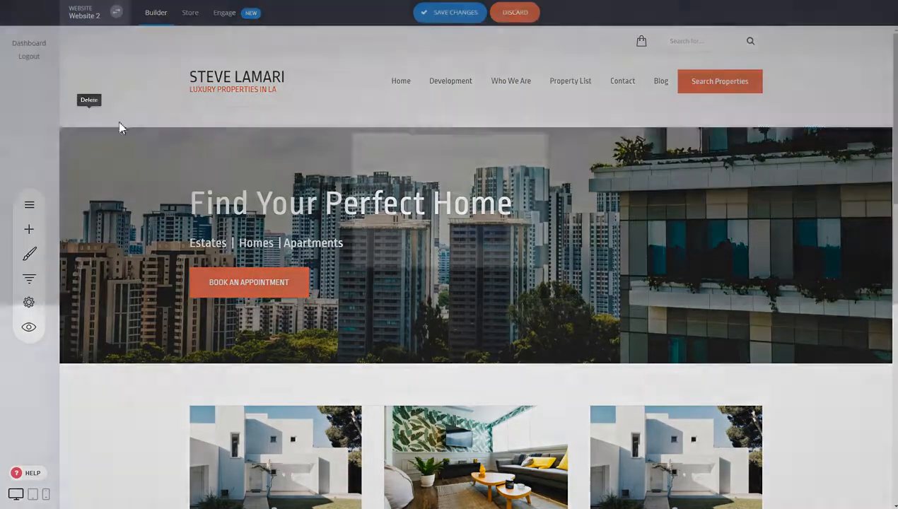
click(481, 235)
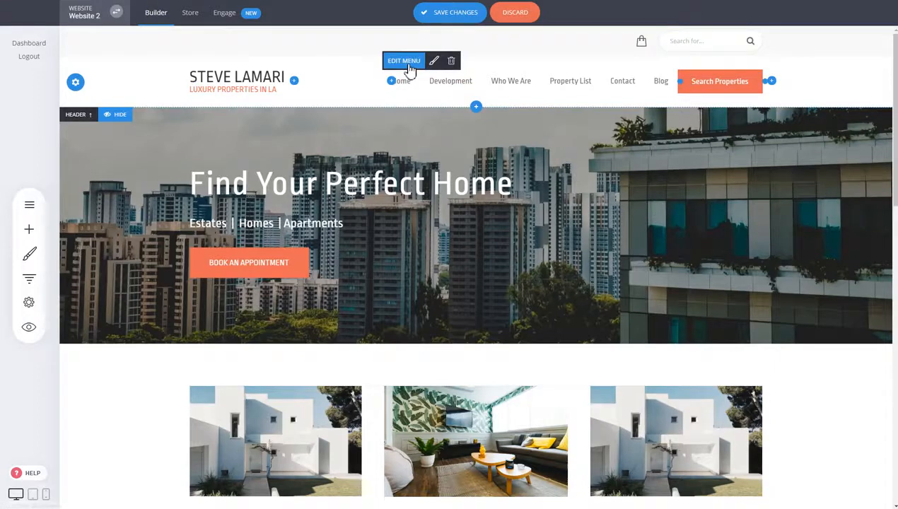
Step: Open the header menu for editing and examine the Page, Store and Anchor Point link options for a new menu item
click(411, 68)
drag(419, 72, 264, 44)
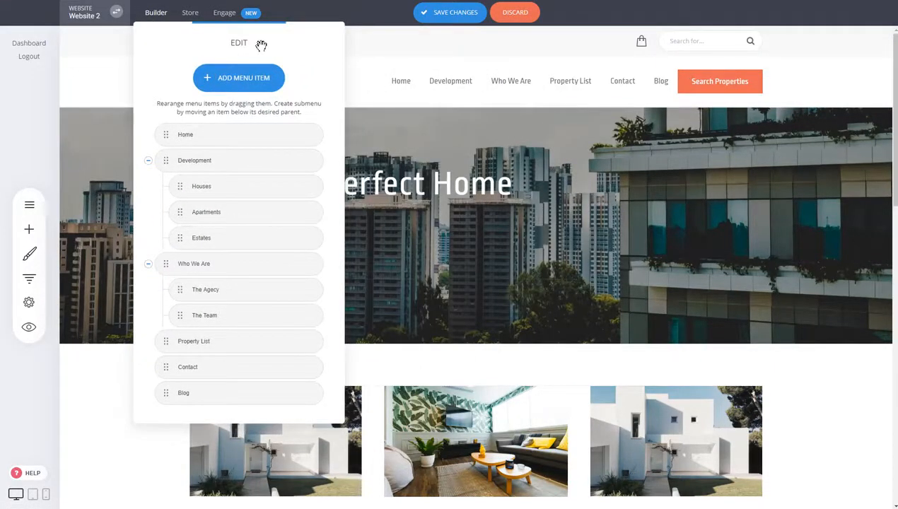
click(225, 91)
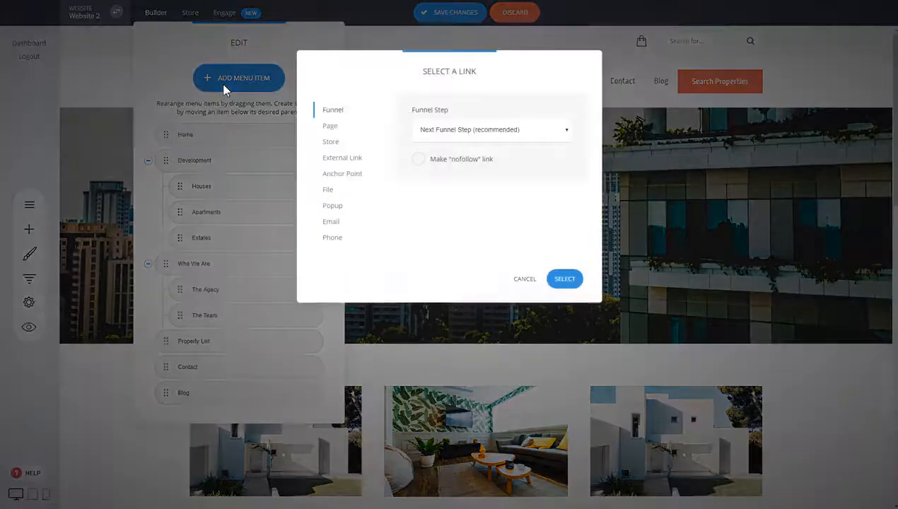
click(331, 128)
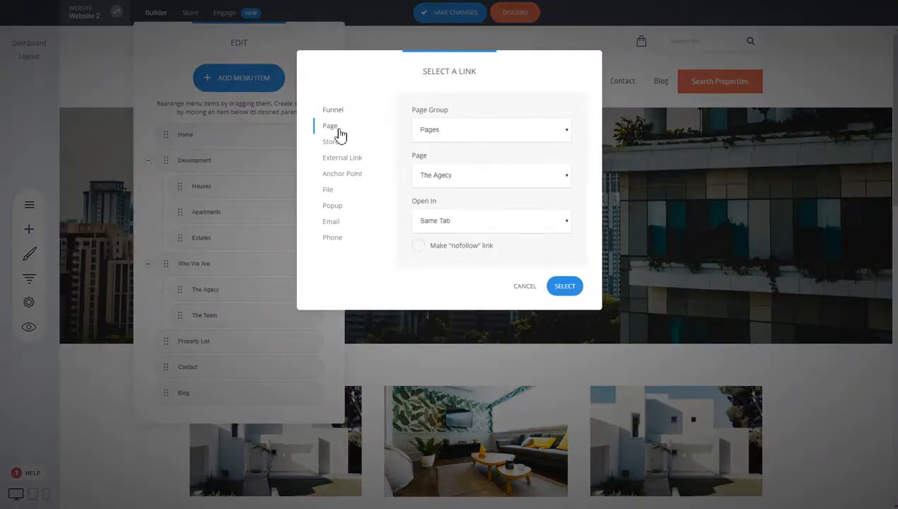
click(331, 142)
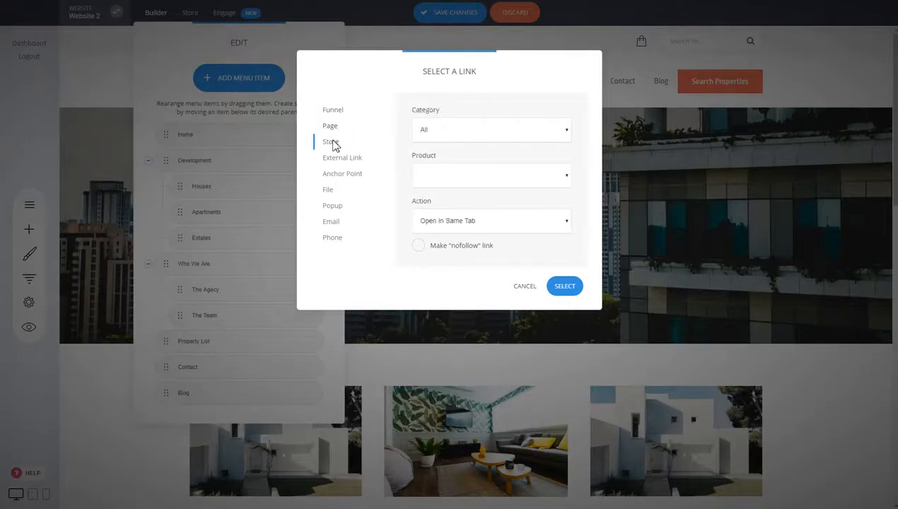
click(342, 176)
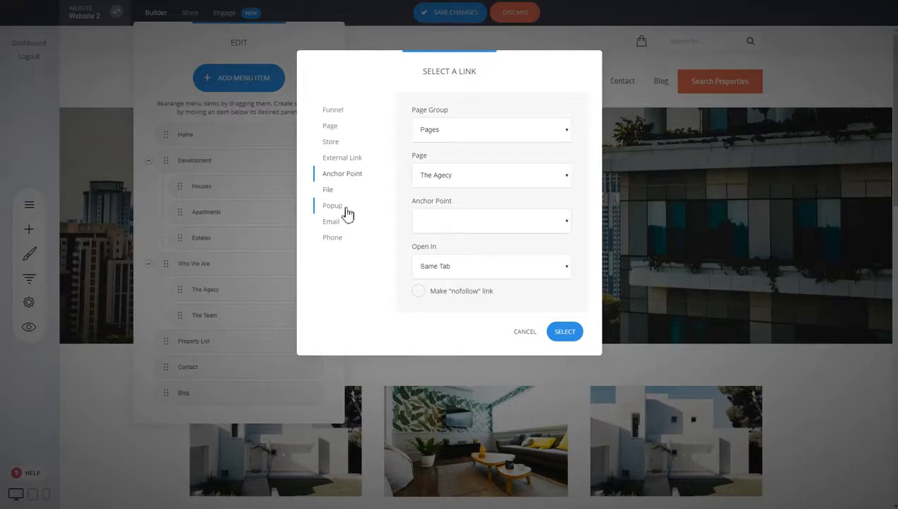
click(524, 333)
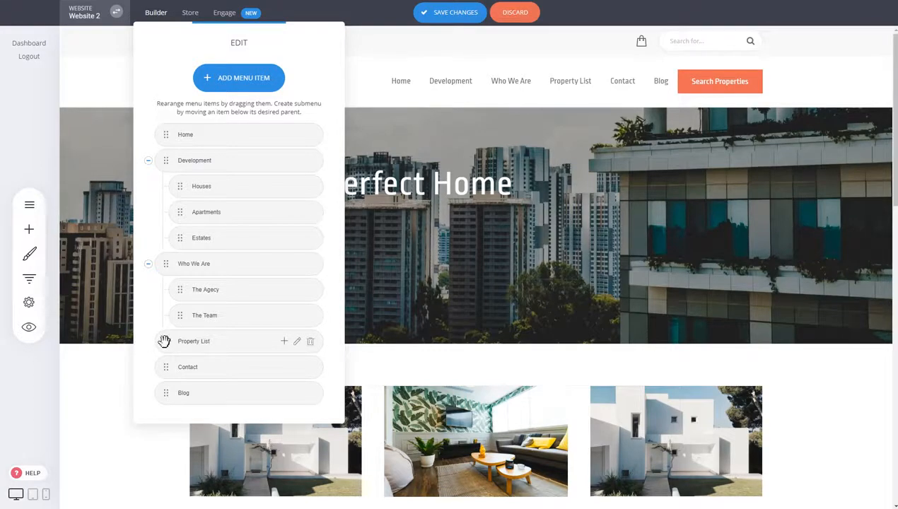
Step: Reorder the menu so Property List follows Contact, nesting Contact under Who We Are and returning it to the top level
drag(164, 340, 161, 366)
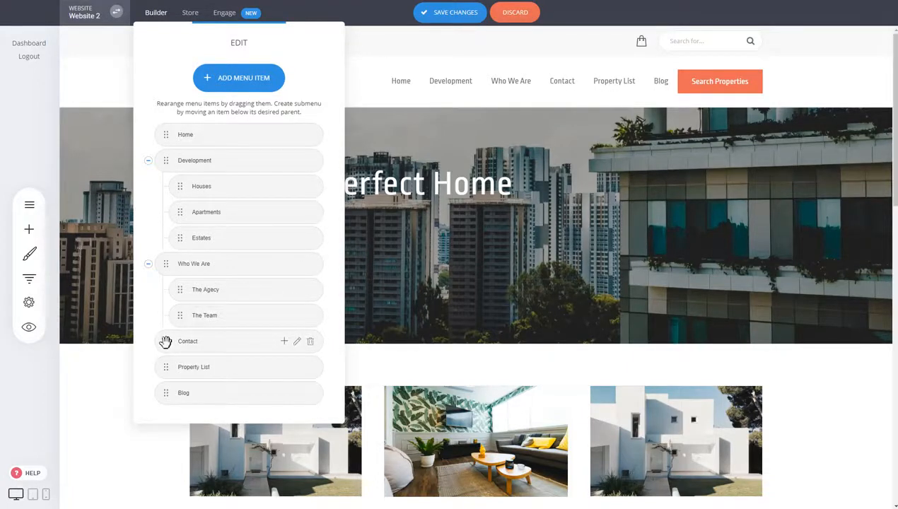
drag(166, 341, 187, 337)
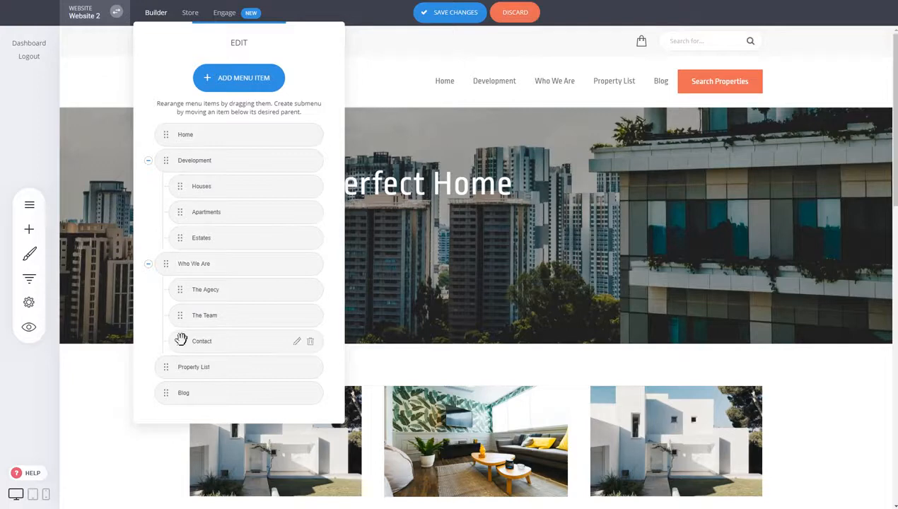
mouse_move(181, 340)
mouse_down()
mouse_move(163, 349)
mouse_move(170, 342)
mouse_up()
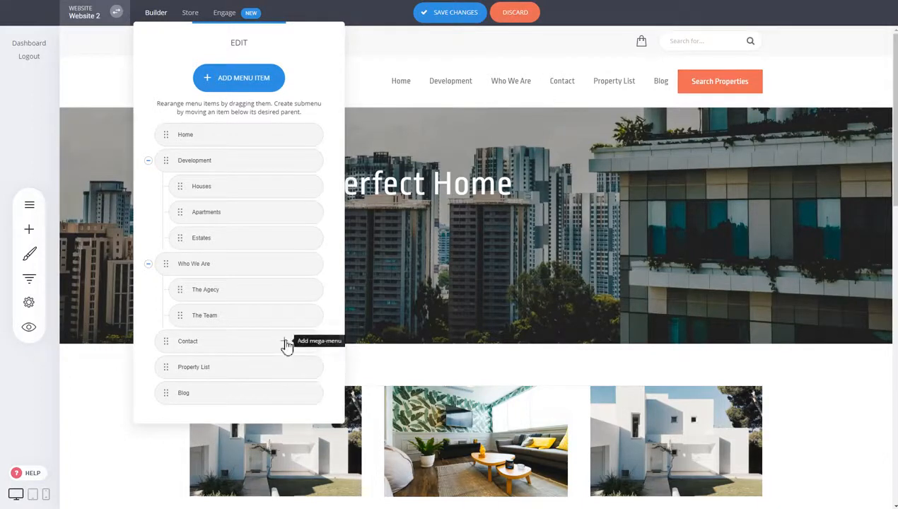
Step: Add a mega menu to Contact and insert the Call To Action block "We are limited to only 50 attendees" below its categories
click(285, 344)
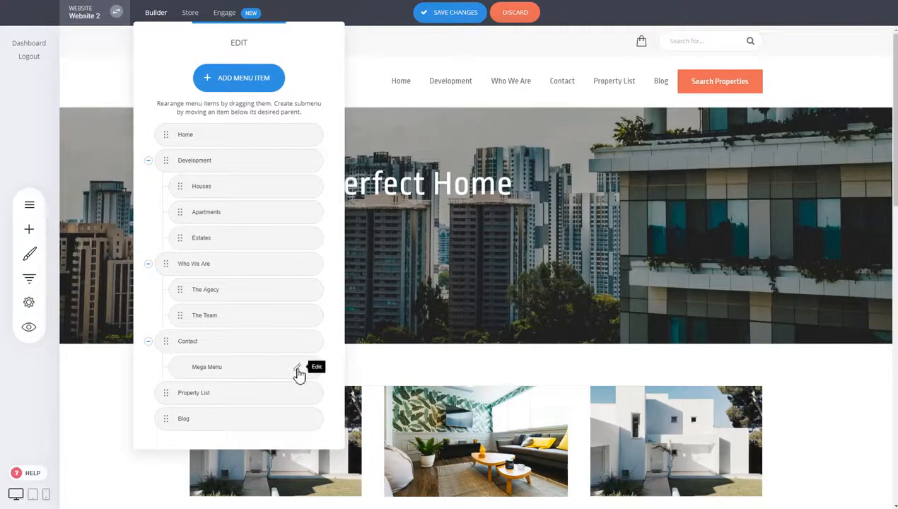
click(297, 368)
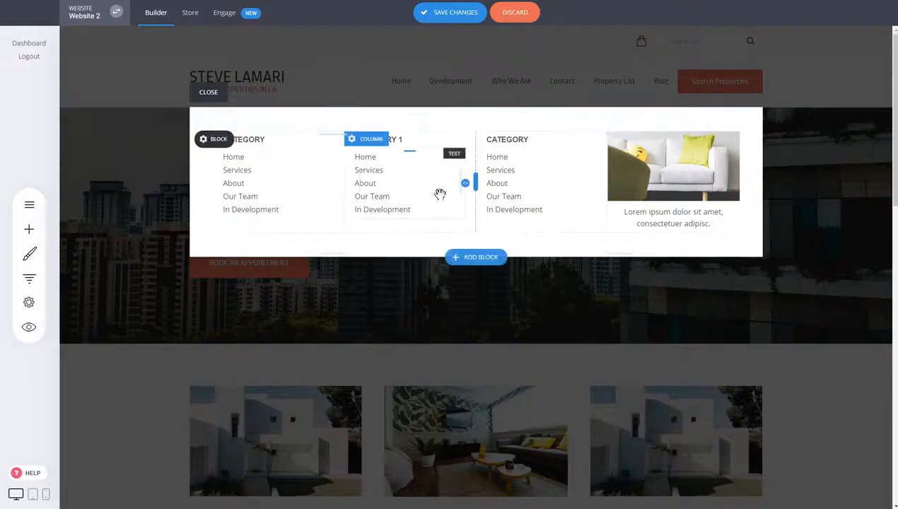
click(29, 229)
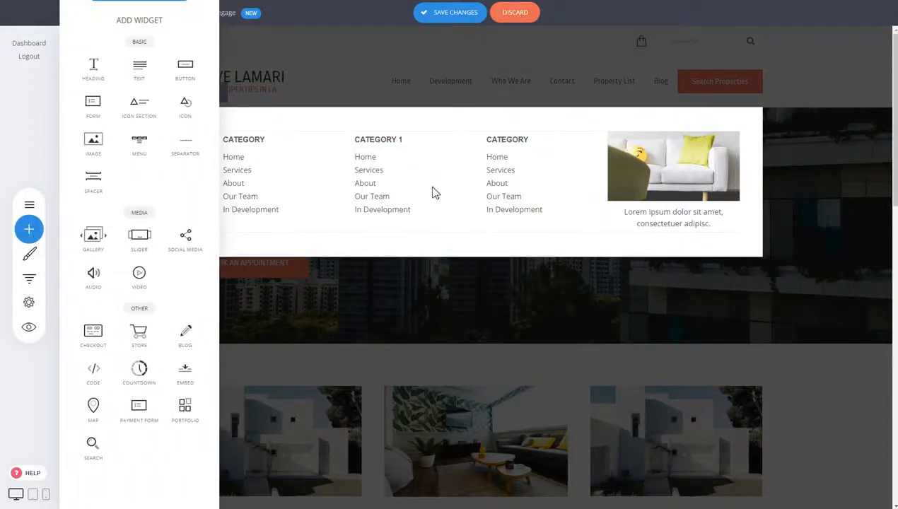
click(465, 261)
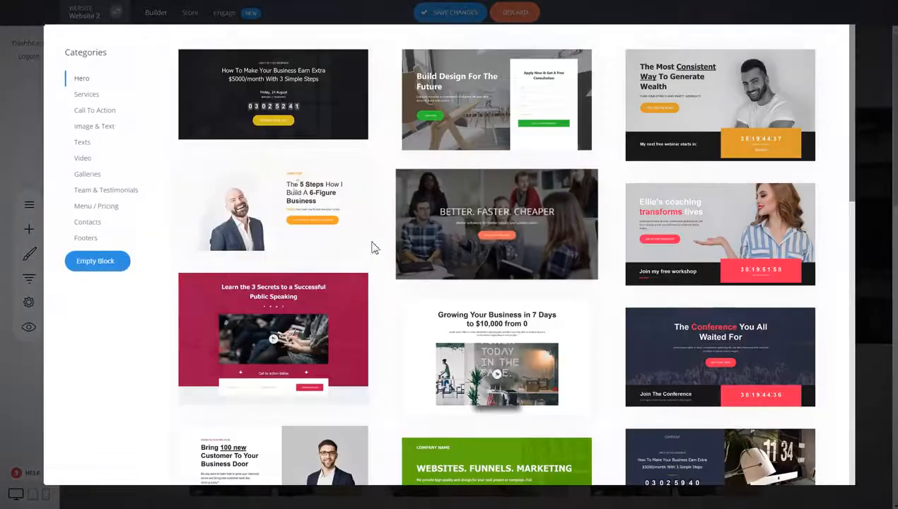
click(94, 110)
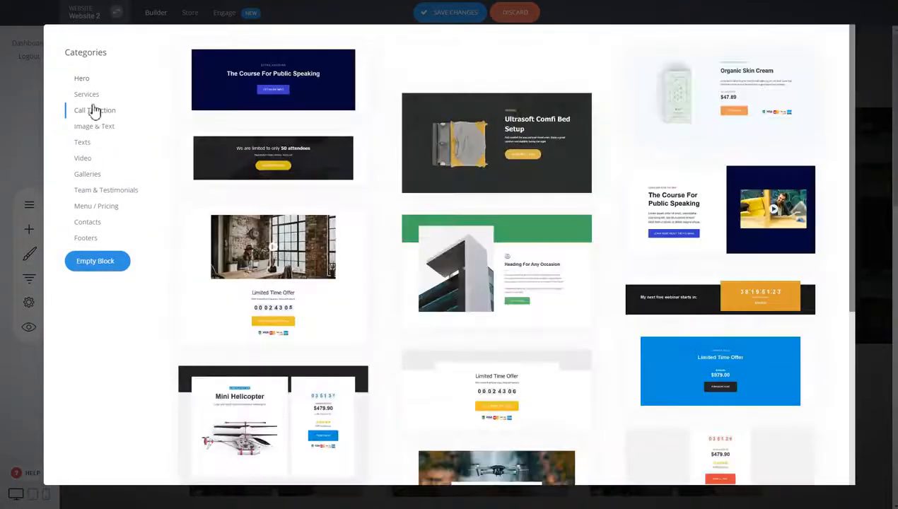
click(262, 147)
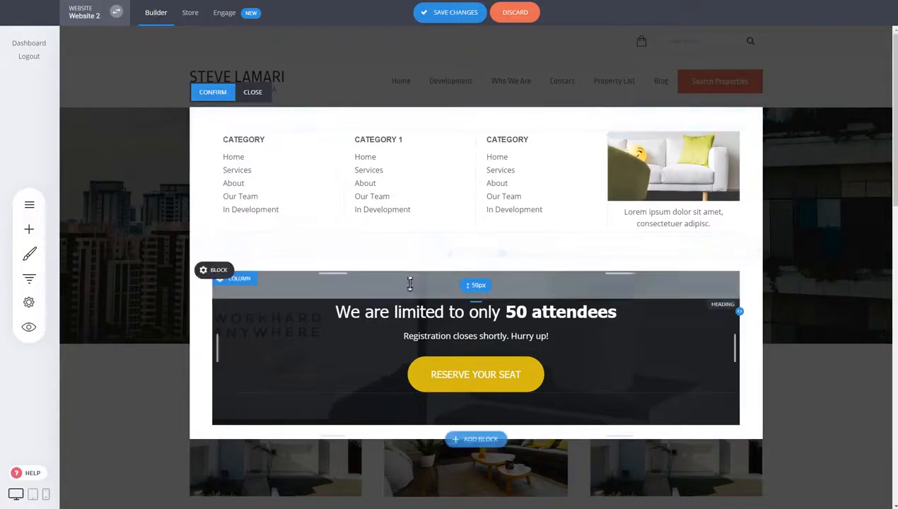
click(212, 93)
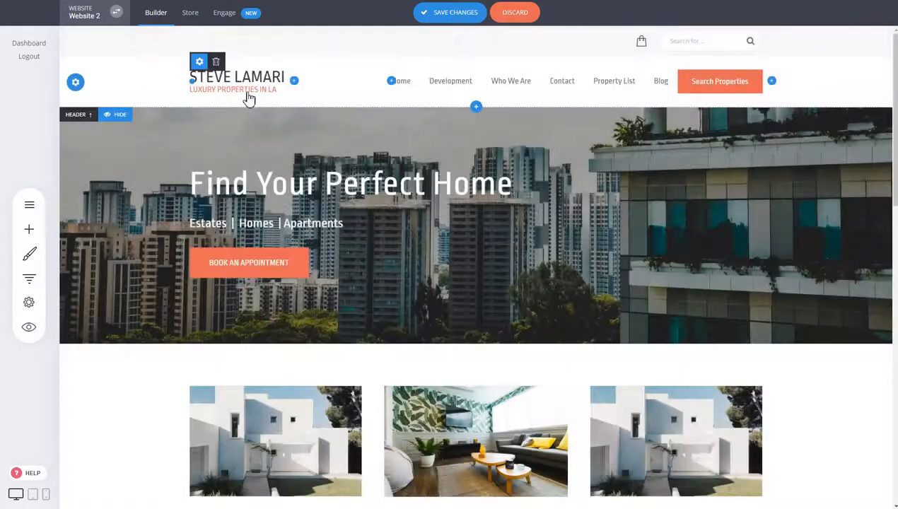
Step: Save the header changes, preview the site to check the Contact mega menu, and close the preview
click(464, 15)
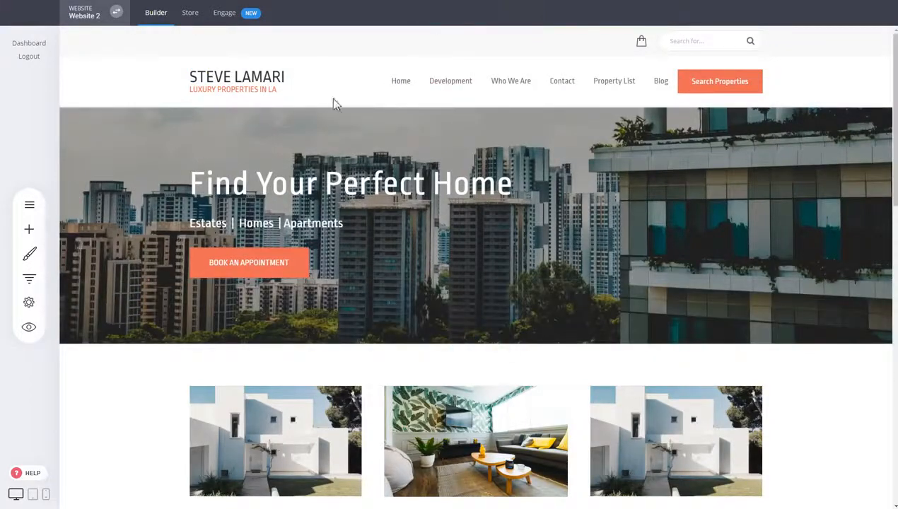
click(29, 326)
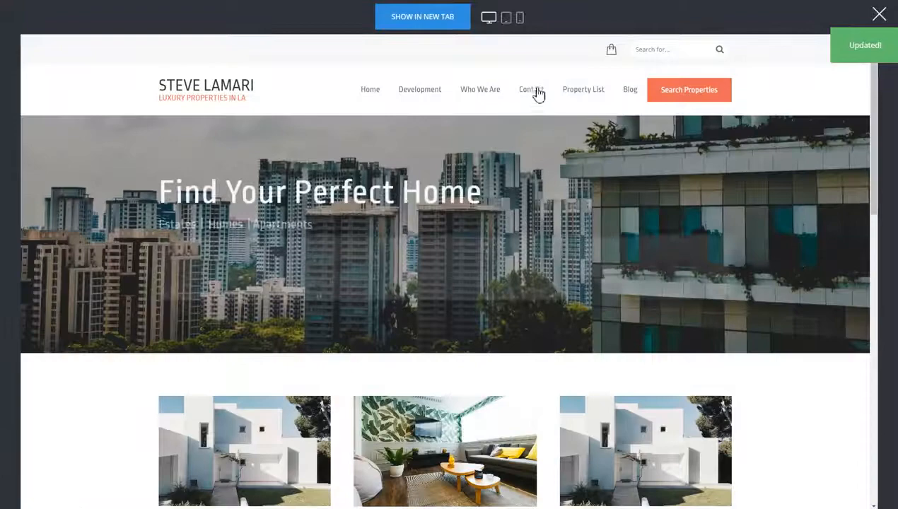
mouse_move(536, 92)
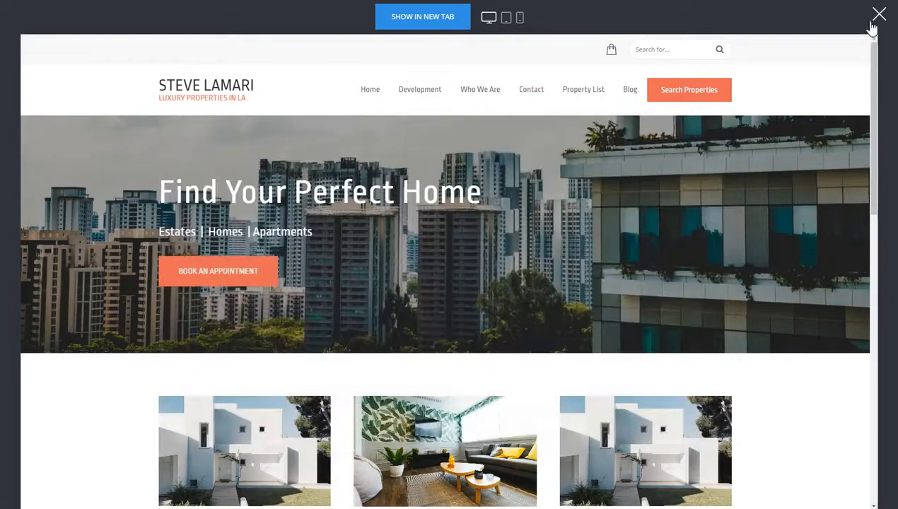
click(877, 15)
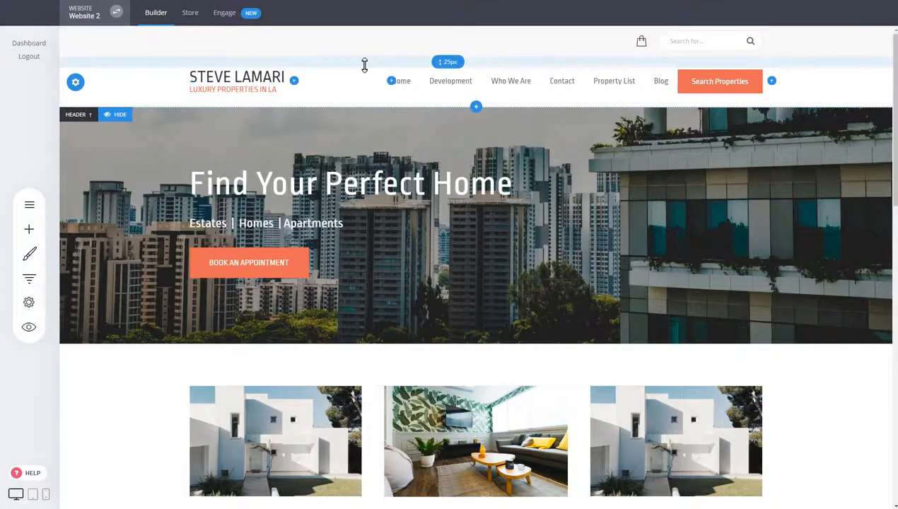
Step: Reduce the spacing above and below the main header row's content and save the changes
drag(365, 63, 364, 60)
drag(367, 96, 366, 92)
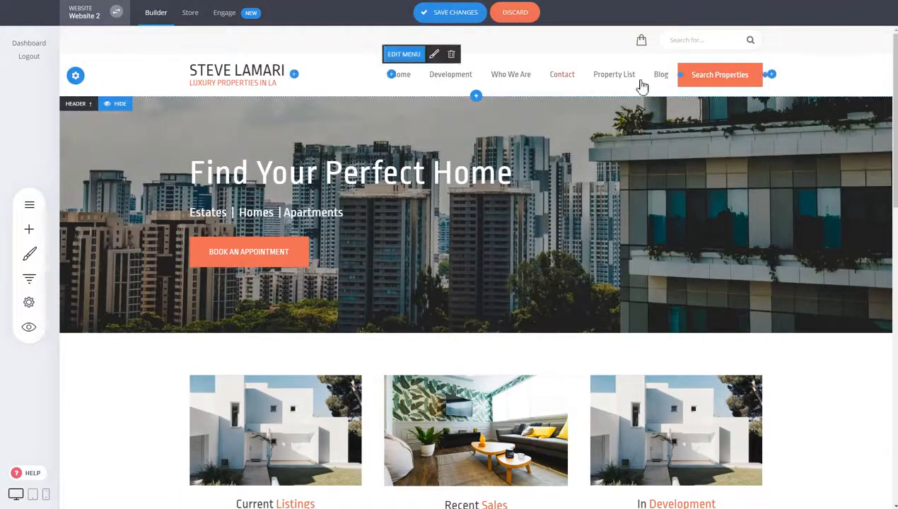
click(418, 12)
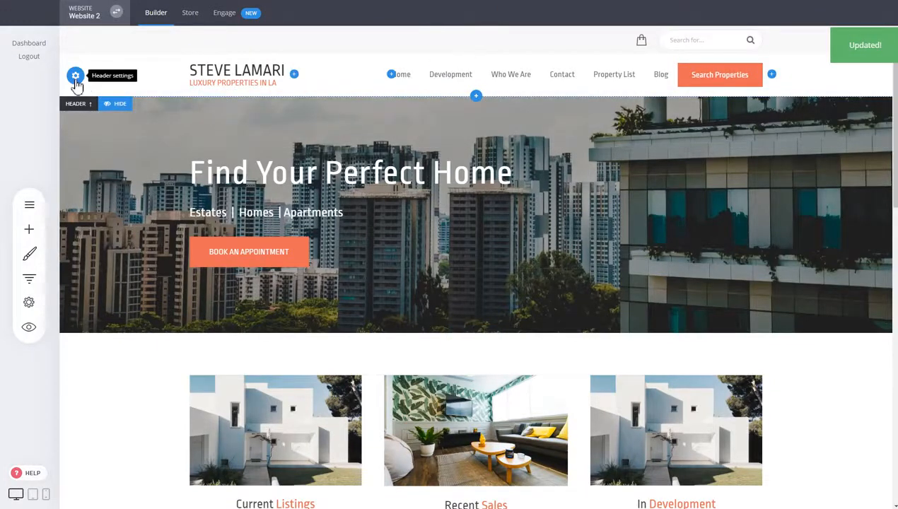
Step: Try the On Top - Full-width and On Top - Compact layouts for the header
click(76, 78)
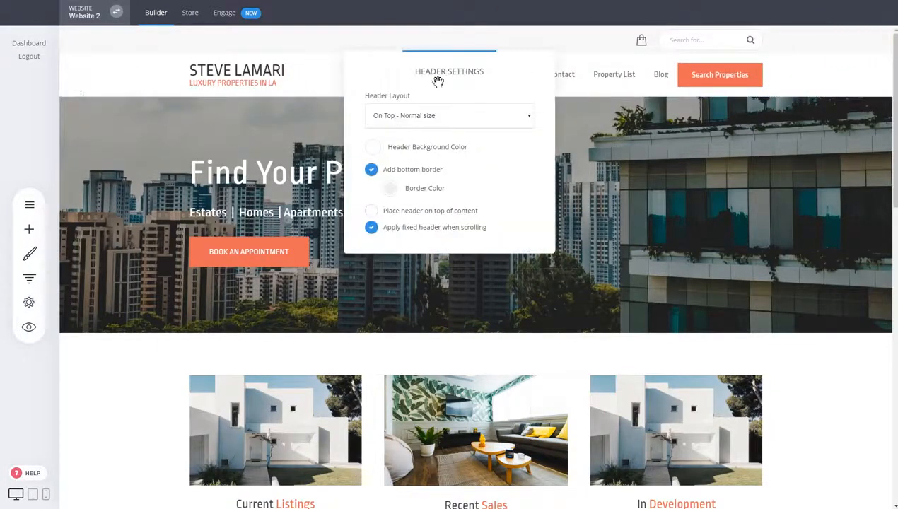
drag(438, 82, 546, 145)
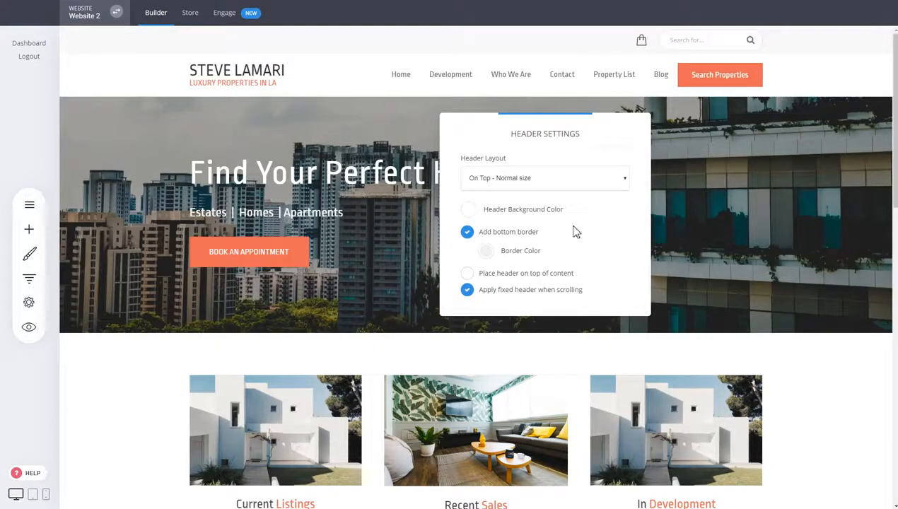
click(550, 185)
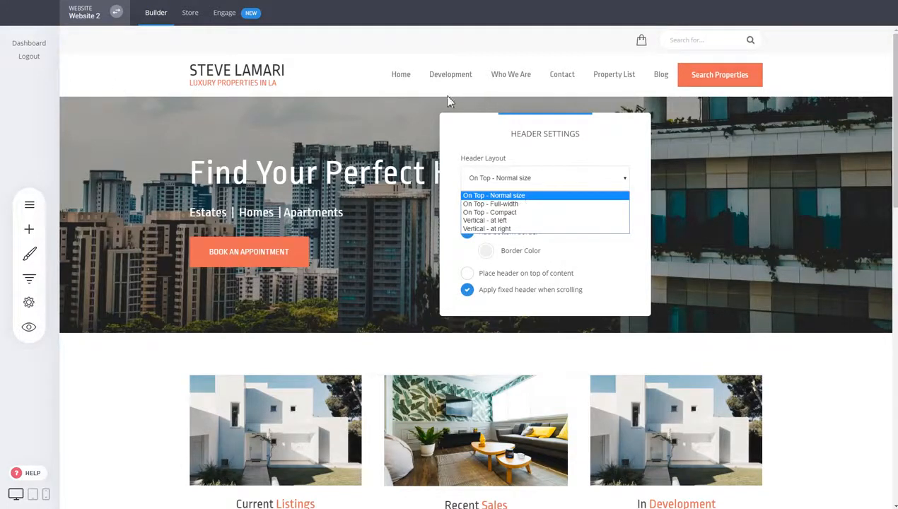
click(498, 203)
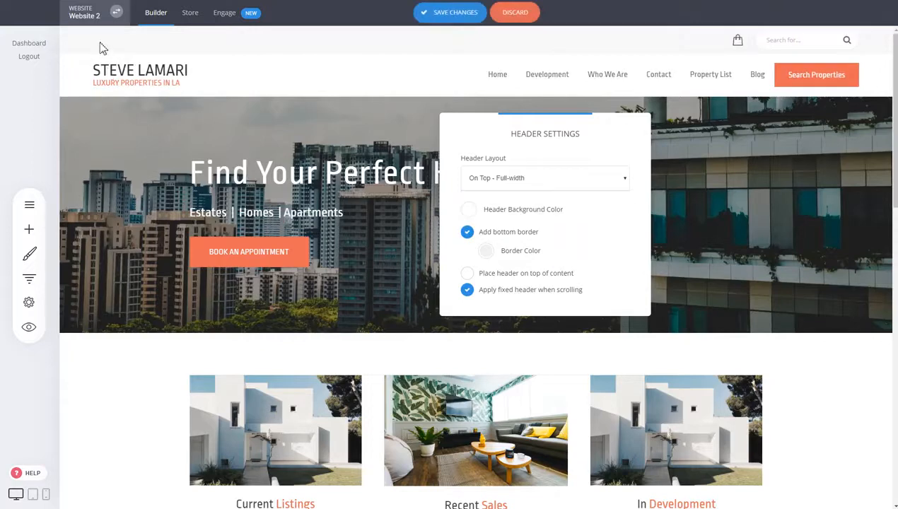
click(563, 183)
click(539, 212)
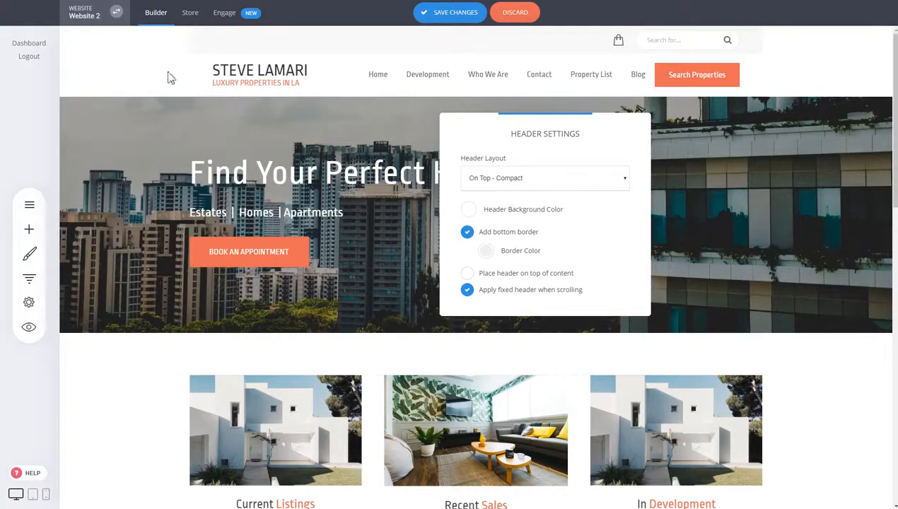
Step: Try the Vertical - at left and Vertical - at right header layouts and discard the layout changes
click(544, 182)
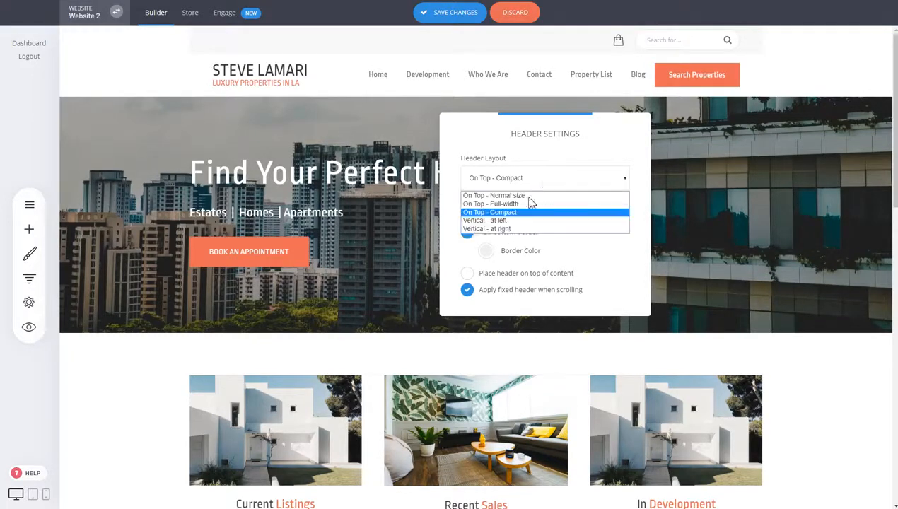
click(517, 221)
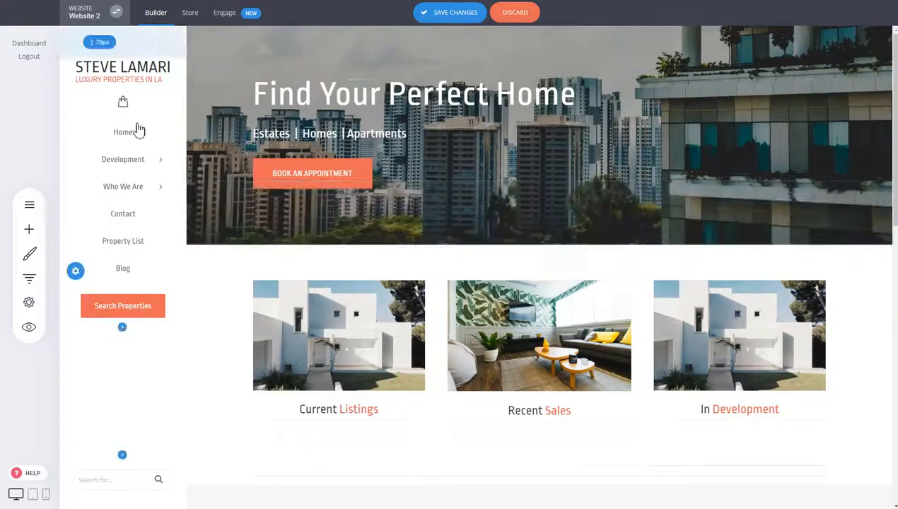
click(75, 271)
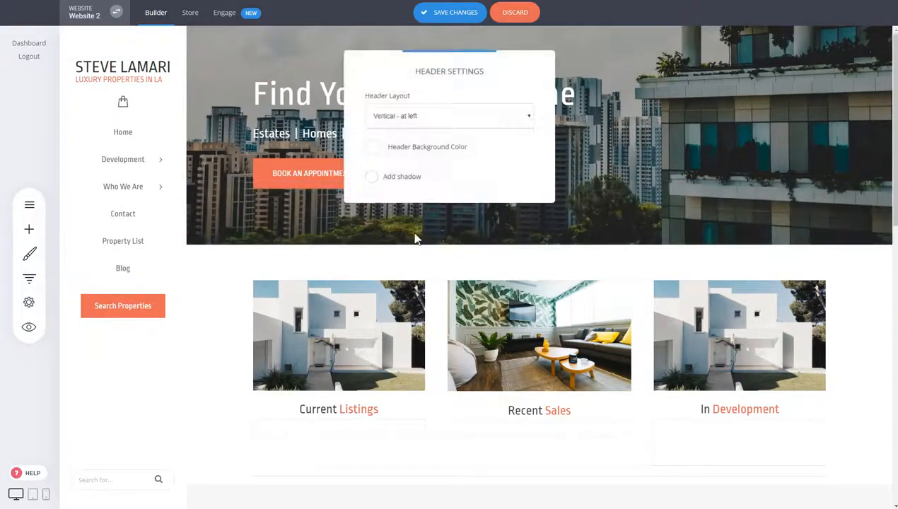
click(443, 116)
click(427, 171)
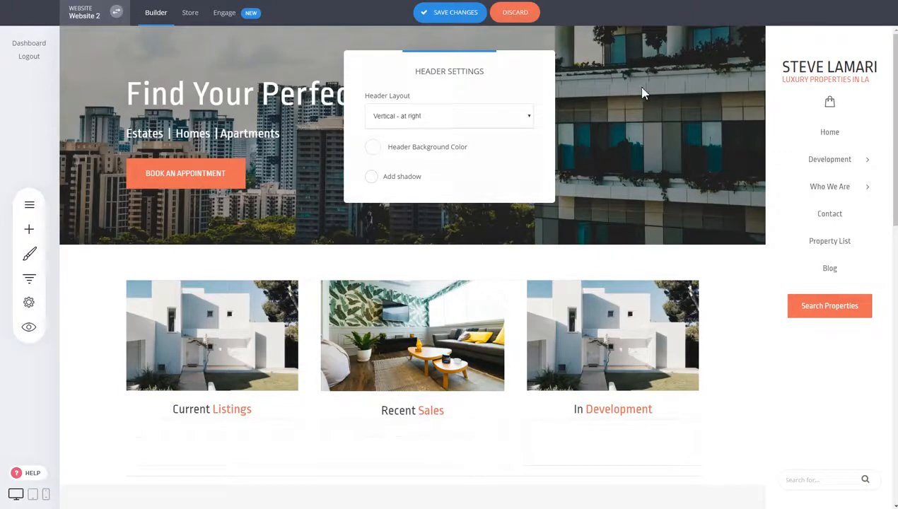
click(531, 20)
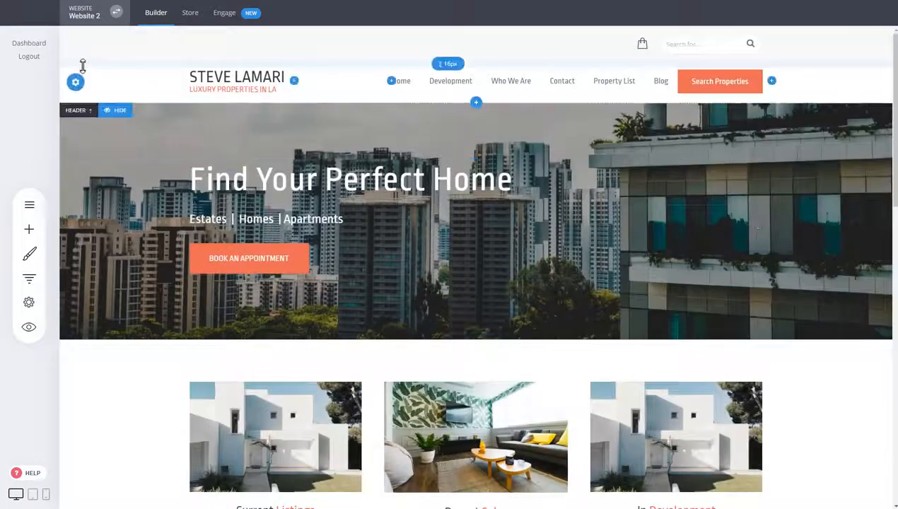
Step: Place the header on top of the page content and turn that option off again
click(73, 84)
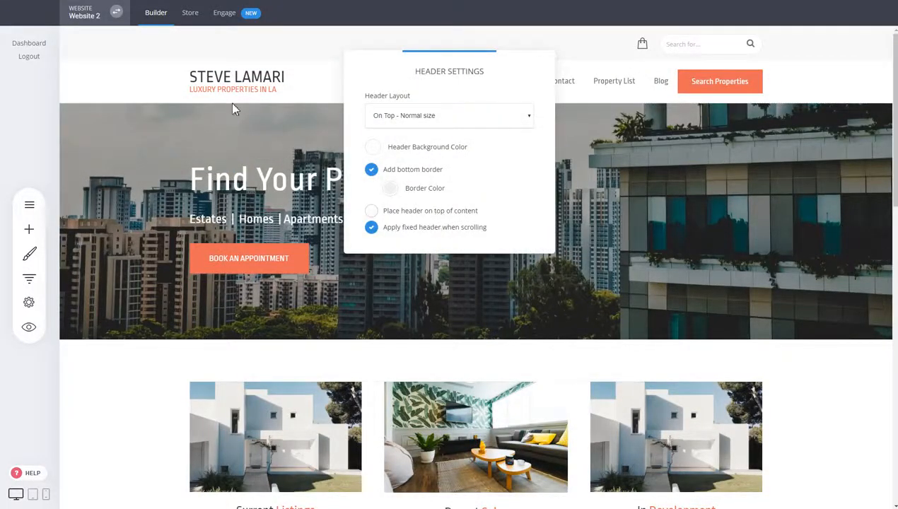
click(423, 218)
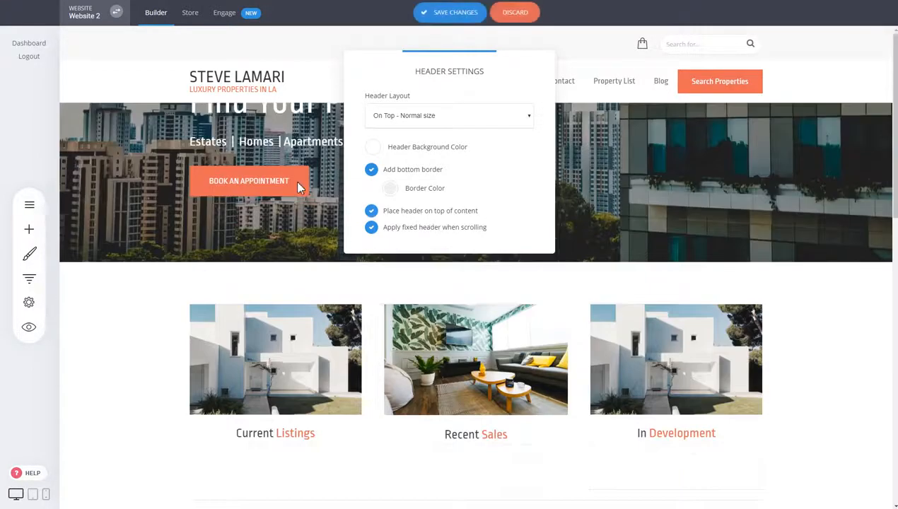
click(756, 164)
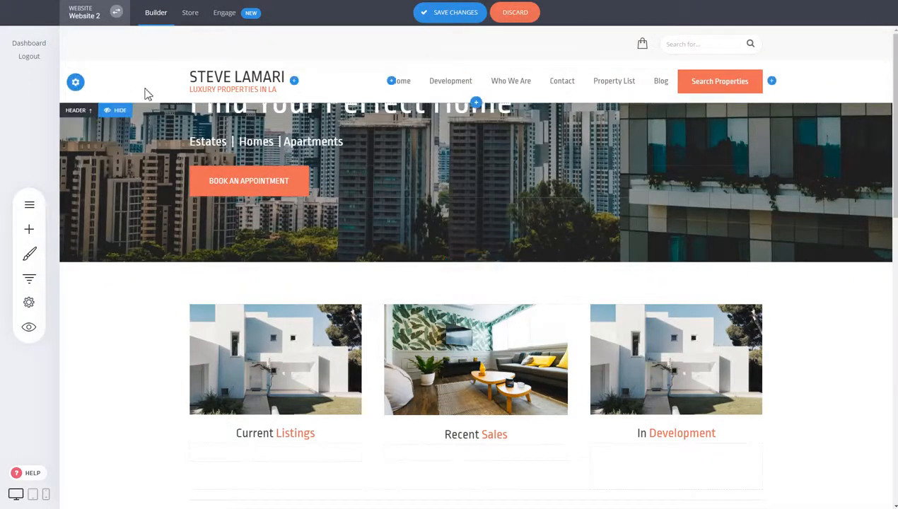
click(75, 85)
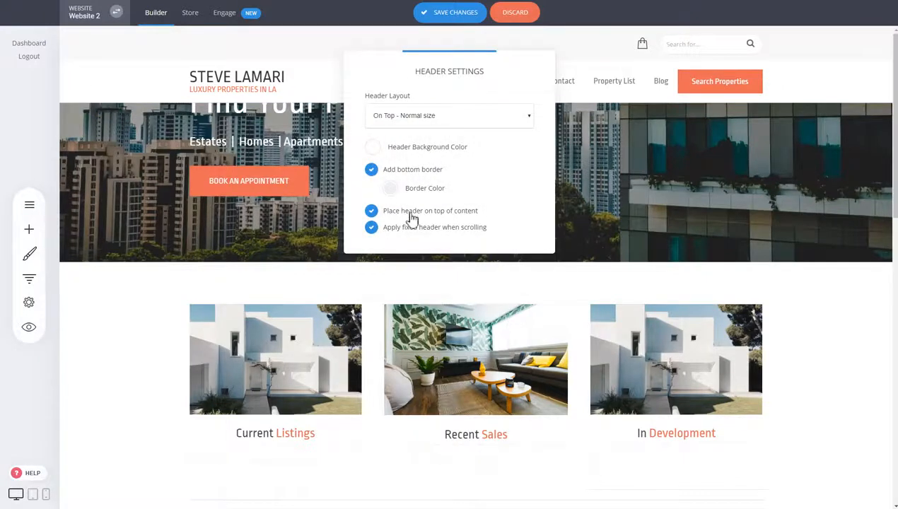
click(410, 212)
click(688, 187)
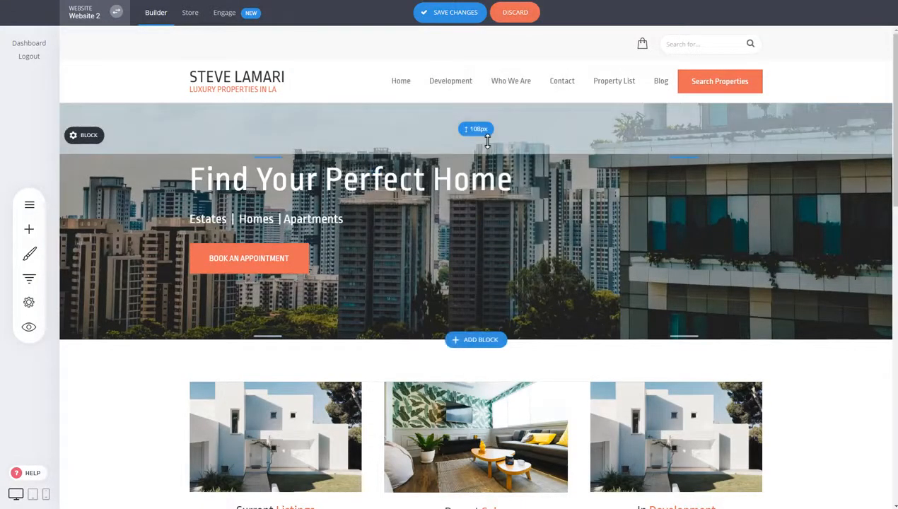
Step: Increase the hero block's top spacing to about 287 px and place the header on top of the content
drag(486, 140, 490, 219)
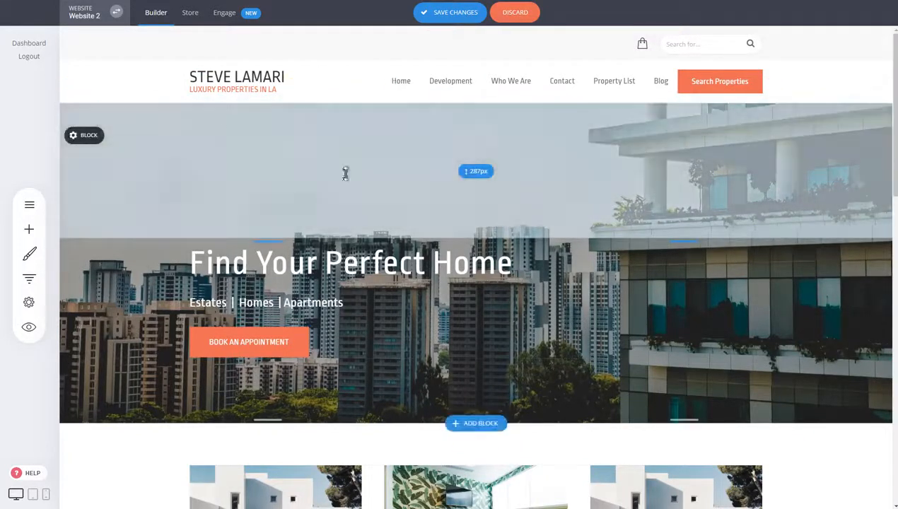
click(130, 95)
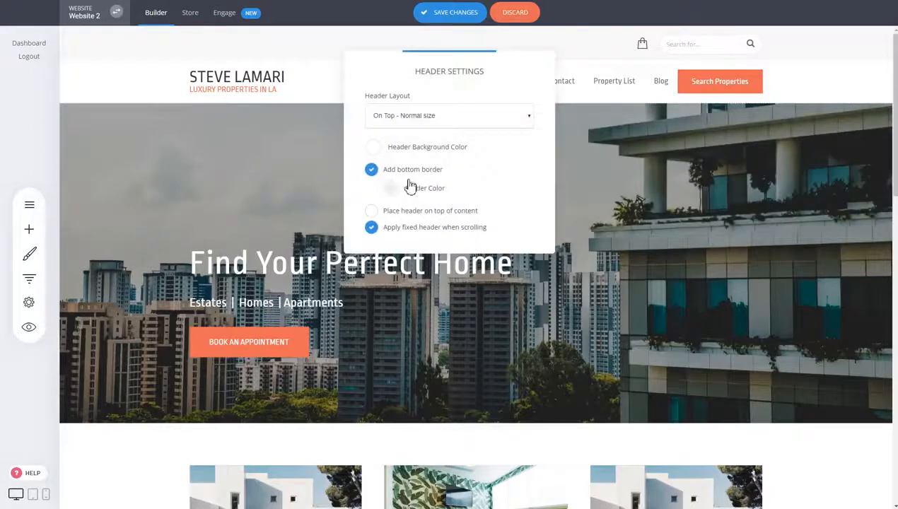
click(416, 211)
click(253, 146)
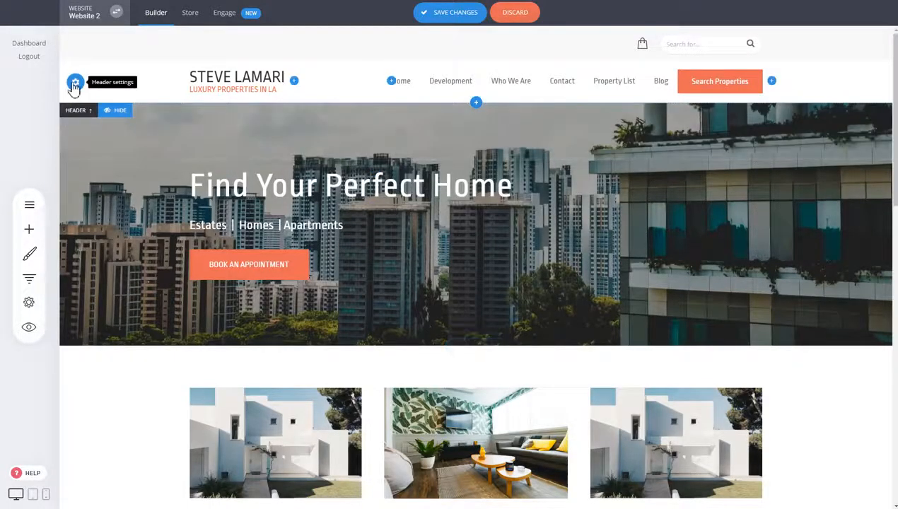
Step: Set the header background color to transparent
click(74, 84)
click(372, 147)
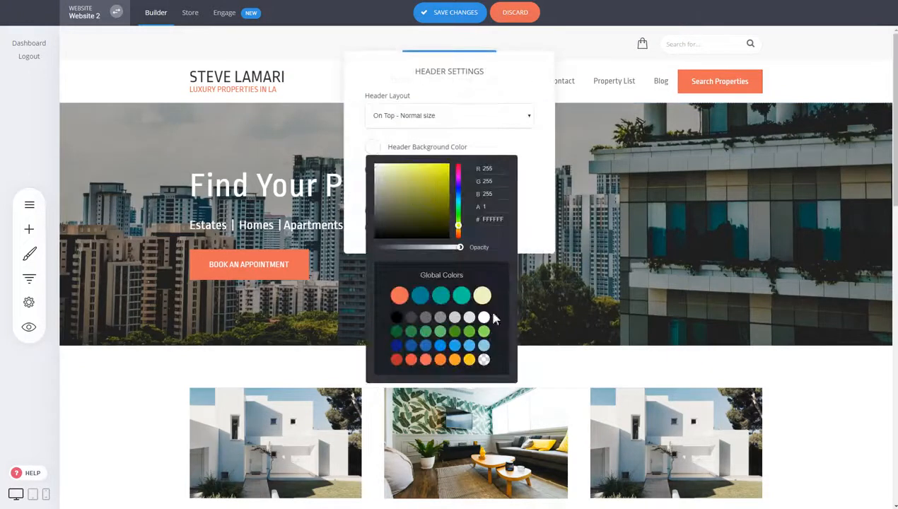
click(483, 360)
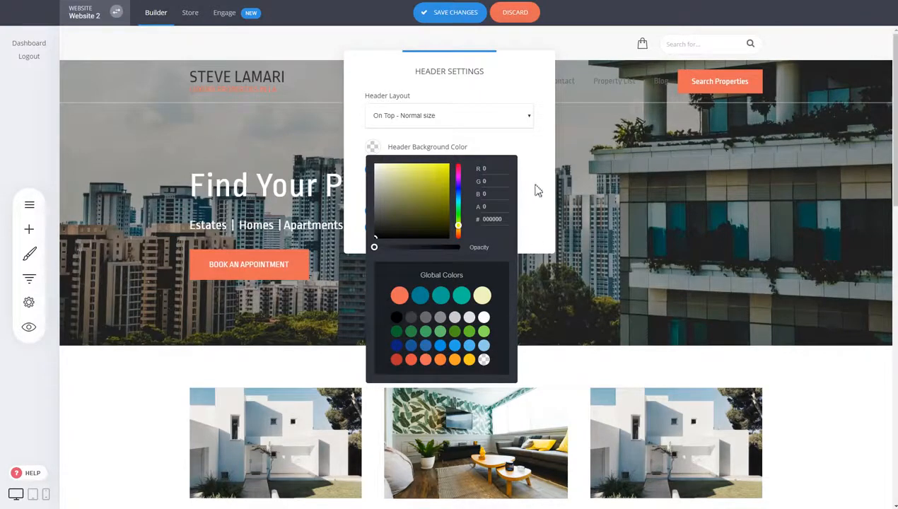
click(612, 170)
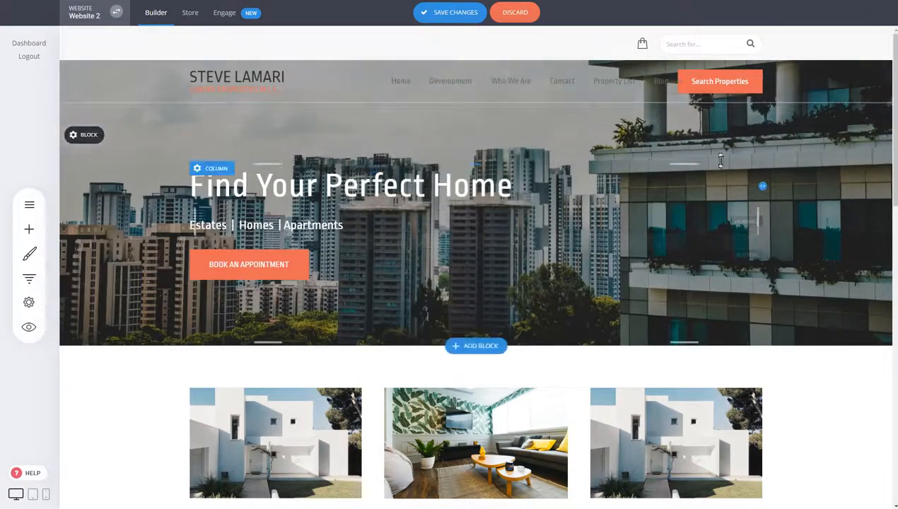
Step: Change the header menu's text color to white
mouse_move(424, 84)
click(432, 59)
click(364, 164)
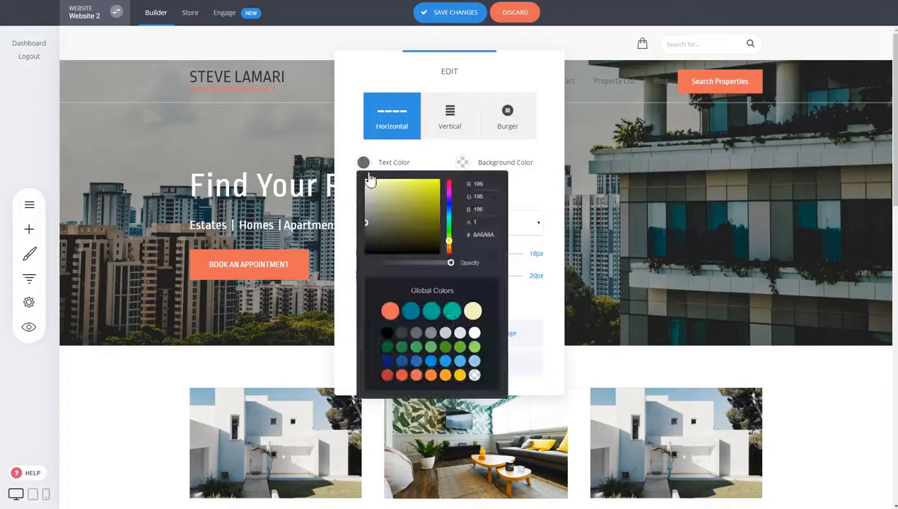
click(472, 333)
click(642, 161)
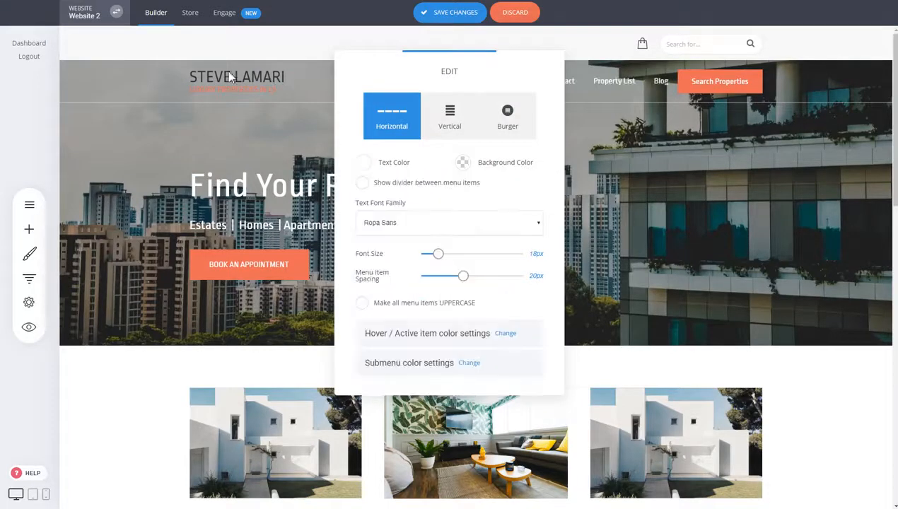
Step: Change the first line of the text logo to white
click(222, 75)
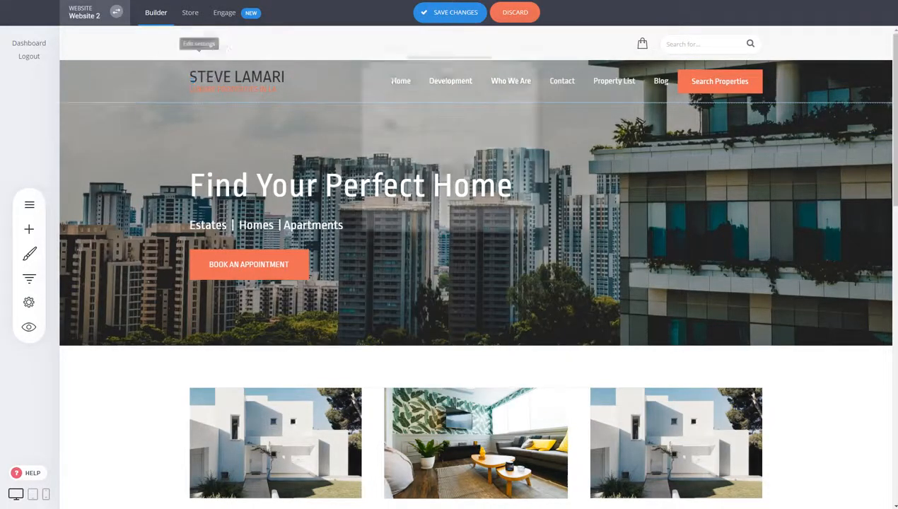
triple_click(451, 177)
click(503, 147)
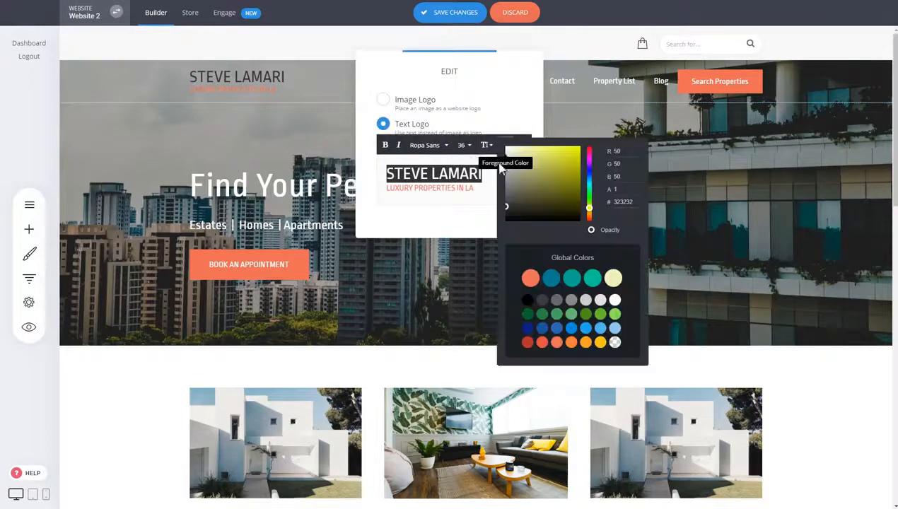
click(771, 182)
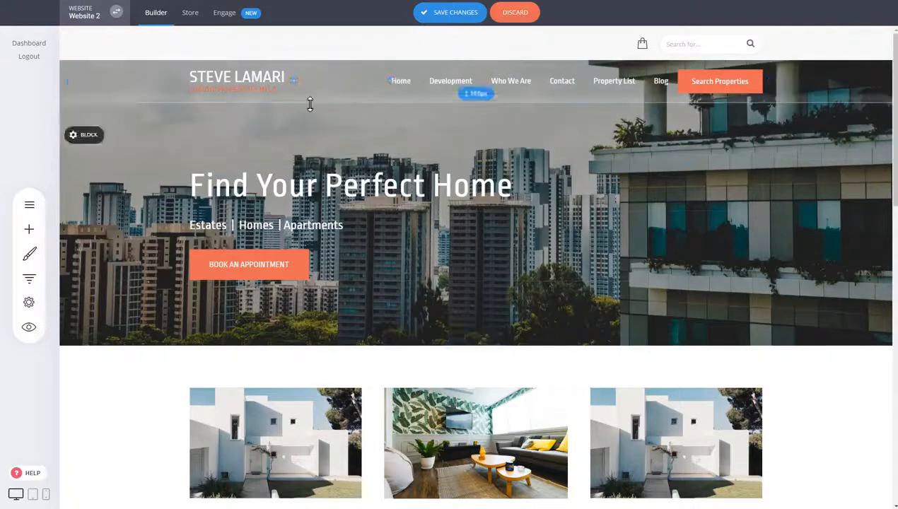
Step: Discard the unsaved header changes and check how the fixed header behaves while moving down the page
click(82, 85)
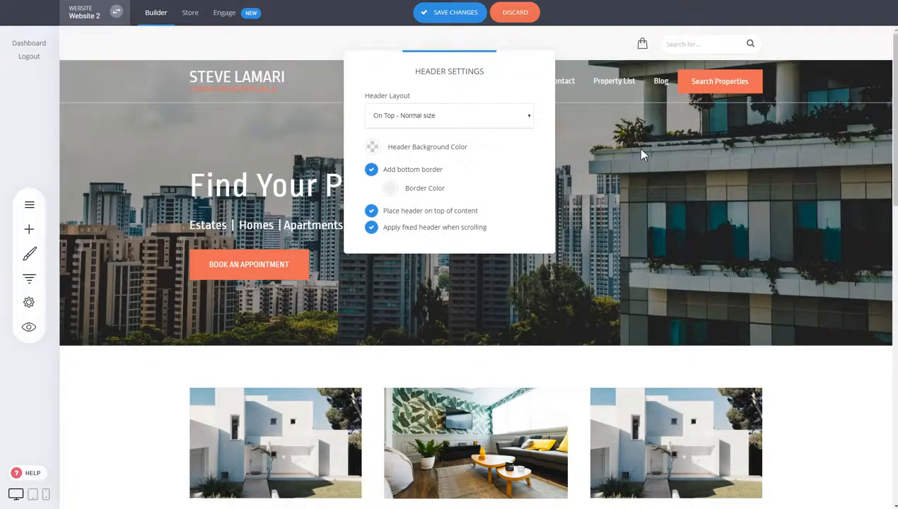
click(515, 13)
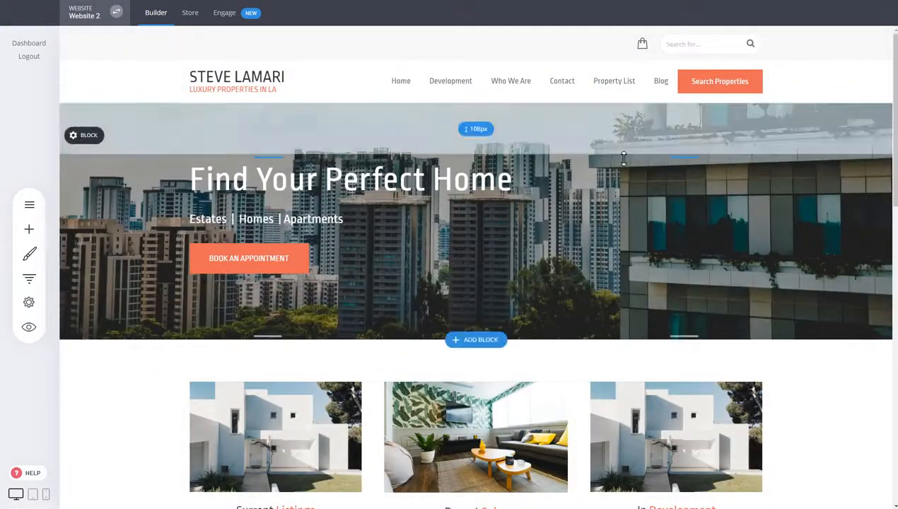
scroll(625, 159, down, 7)
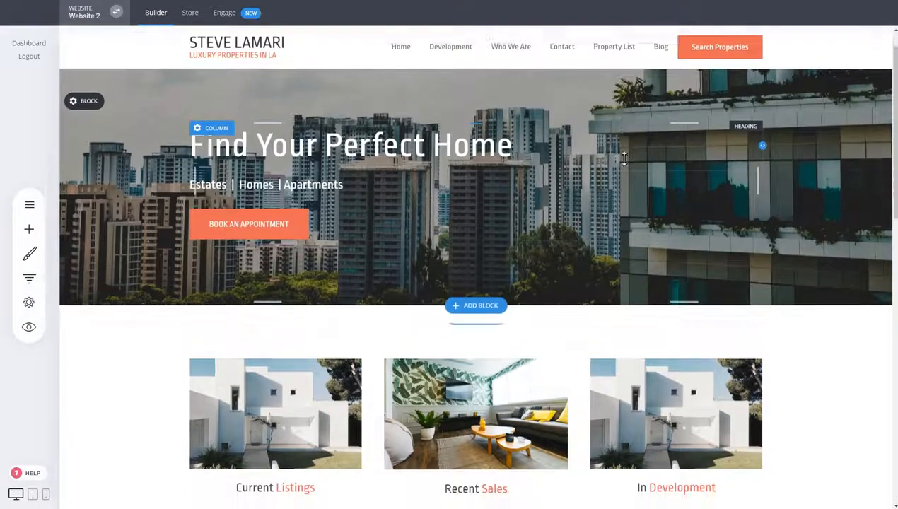
Step: Toggle the fixed header option in the header settings and check the header while moving down the page
scroll(626, 157, up, 4)
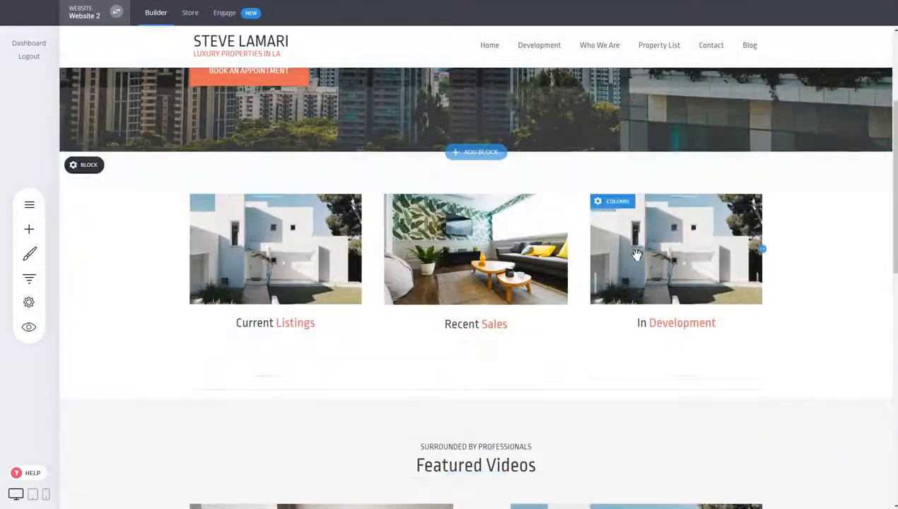
scroll(636, 256, up, 5)
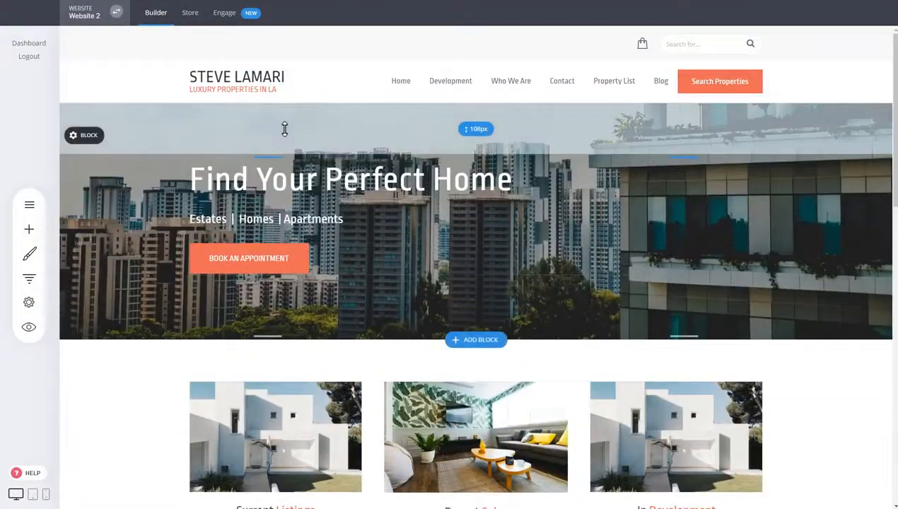
click(74, 85)
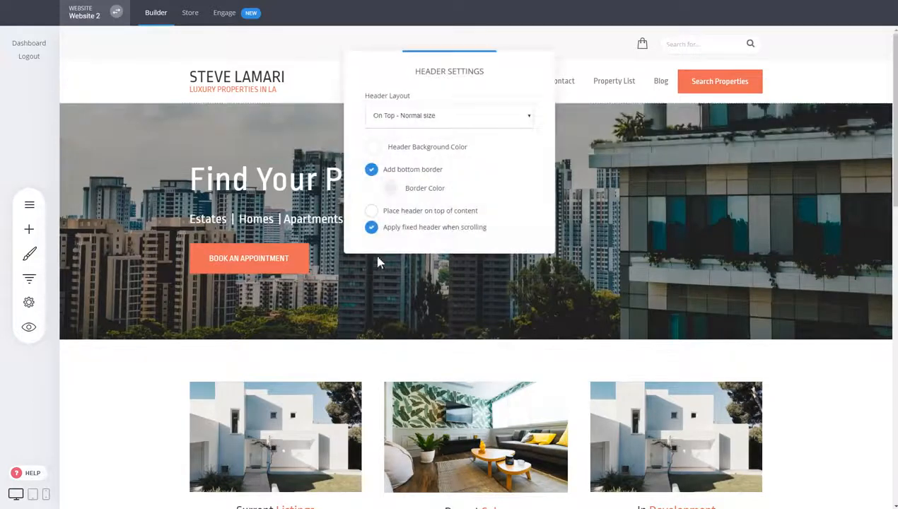
click(409, 229)
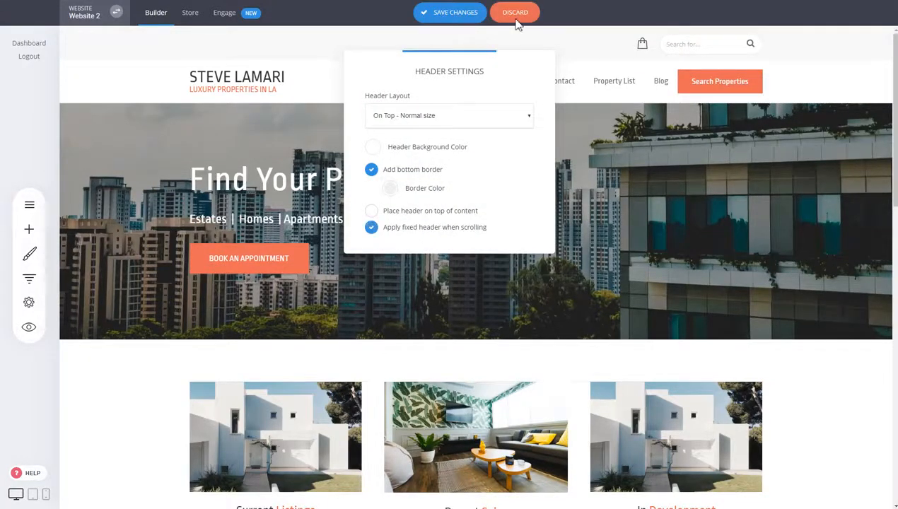
scroll(497, 186, down, 4)
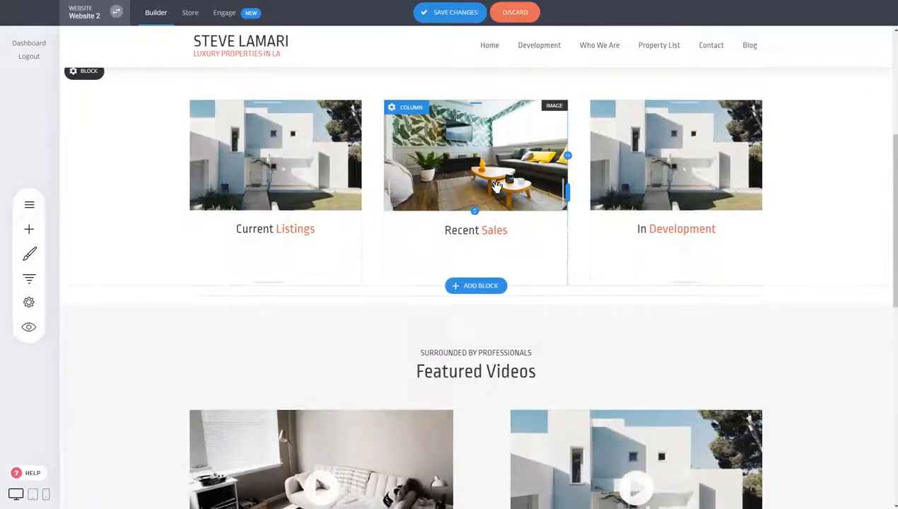
scroll(496, 190, up, 5)
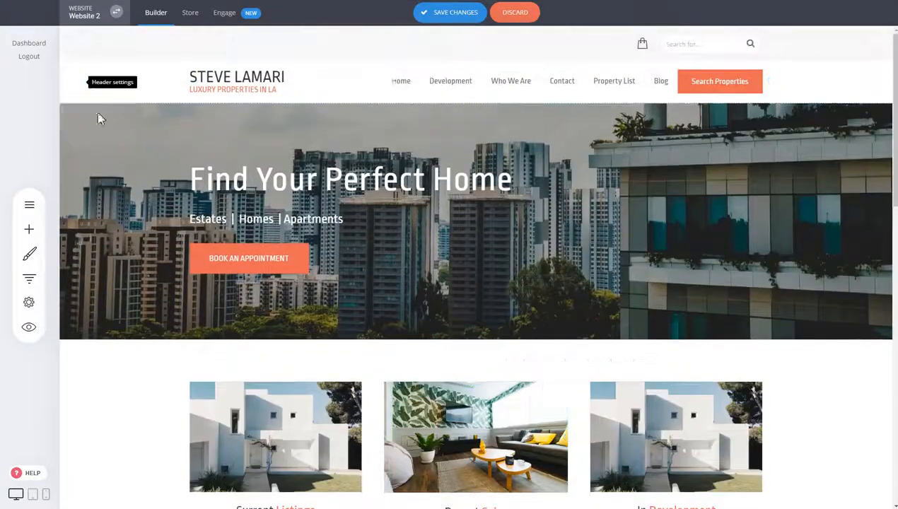
Step: Turn off applying a fixed header when scrolling and save the header changes
click(75, 84)
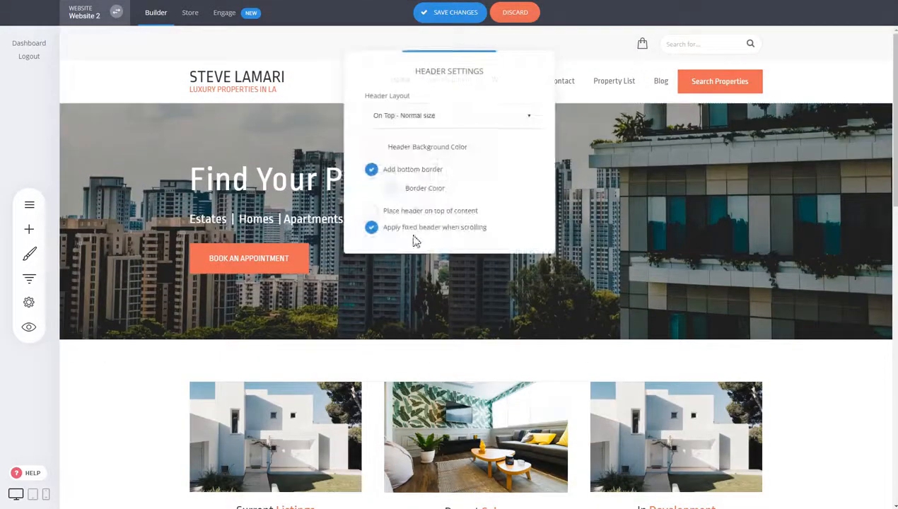
click(456, 14)
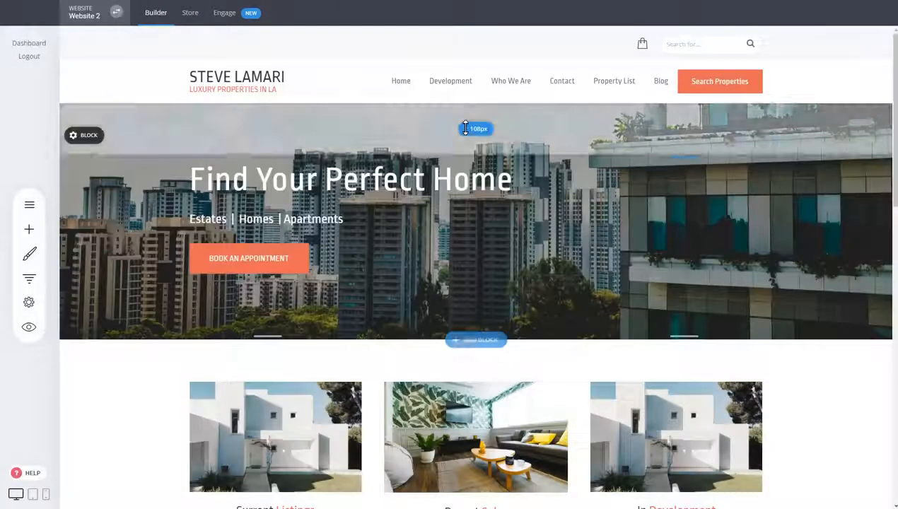
scroll(465, 128, down, 5)
scroll(459, 128, up, 5)
Step: Enable applying a fixed header when scrolling and check how it follows the page
click(78, 83)
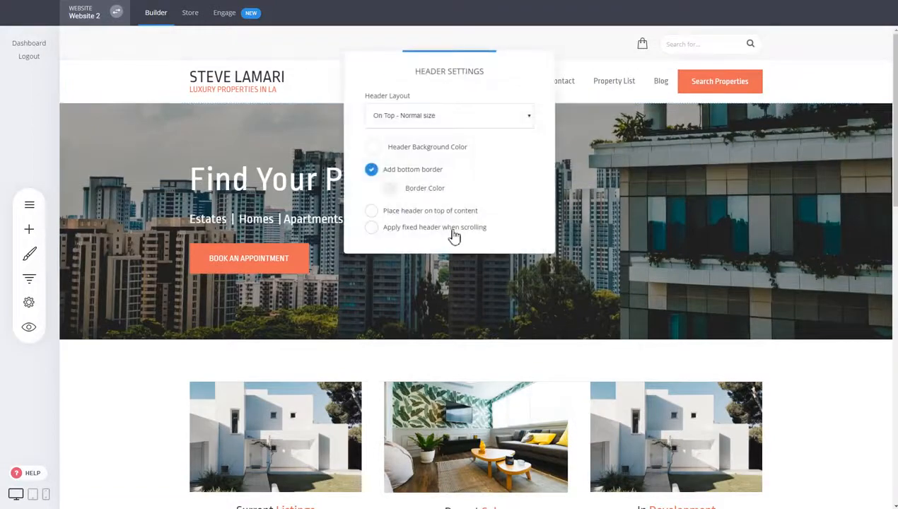
click(451, 230)
scroll(620, 227, down, 5)
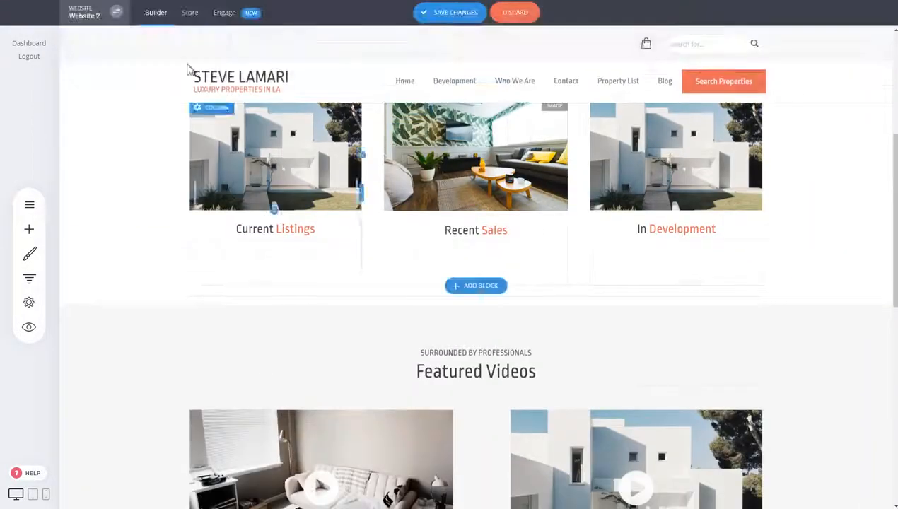
scroll(619, 164, up, 3)
scroll(621, 164, down, 3)
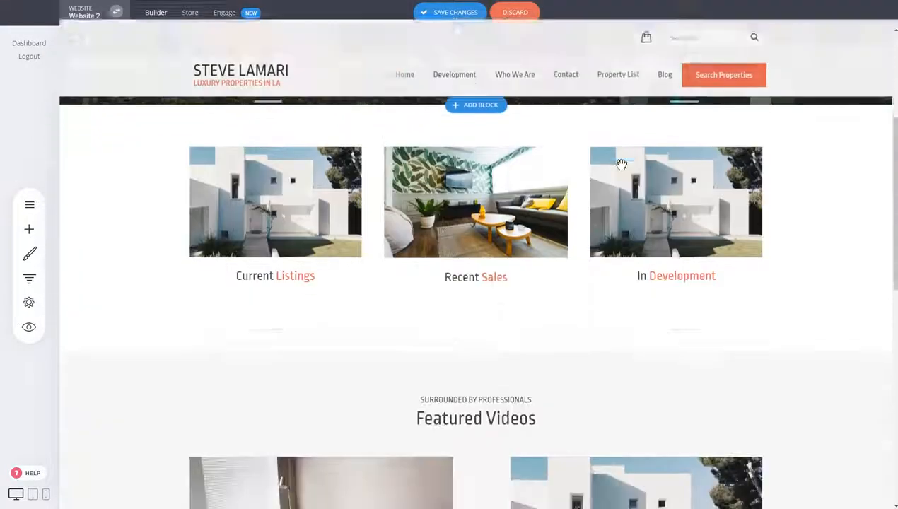
scroll(415, 144, down, 3)
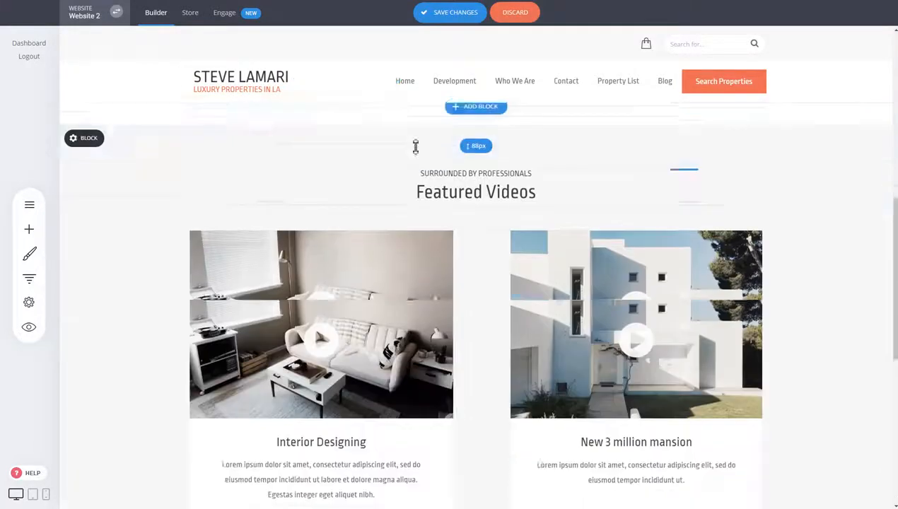
scroll(387, 172, up, 3)
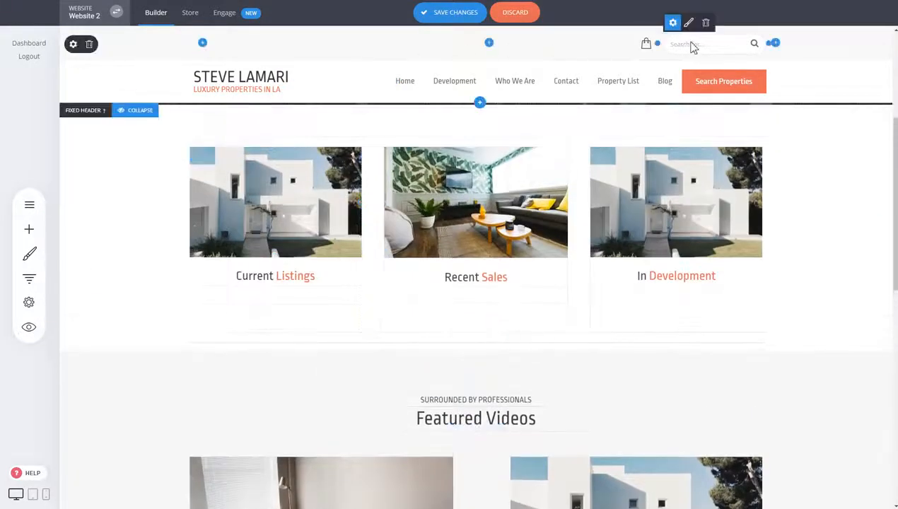
Step: Delete the fixed header's upper row with the cart and search box, and compare it with the main header
click(90, 45)
click(476, 241)
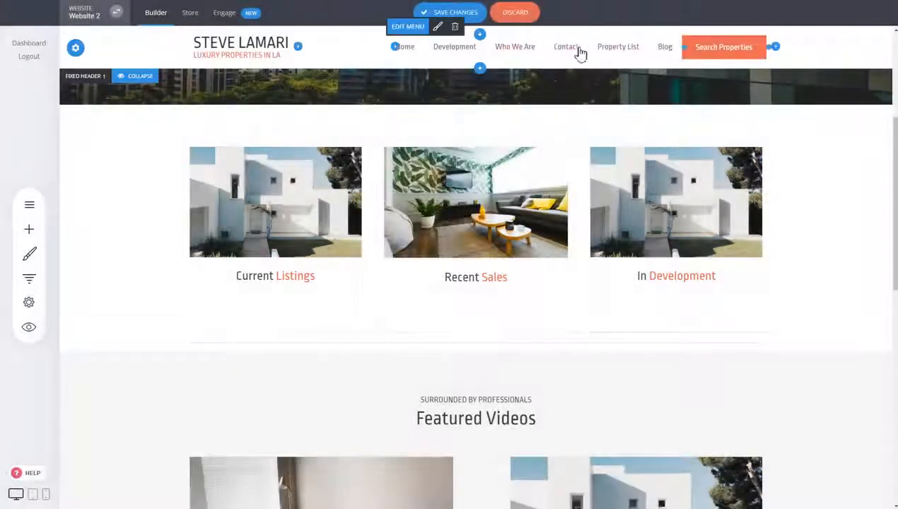
scroll(650, 193, up, 3)
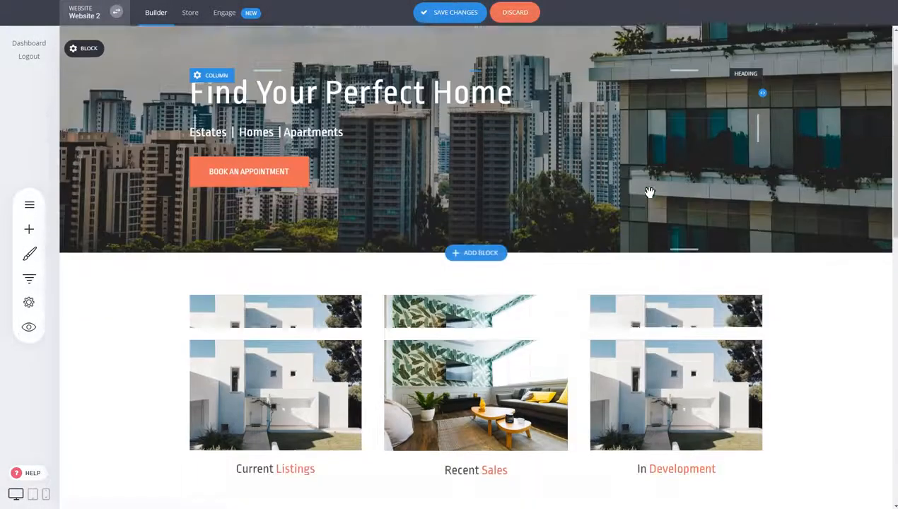
scroll(650, 192, down, 3)
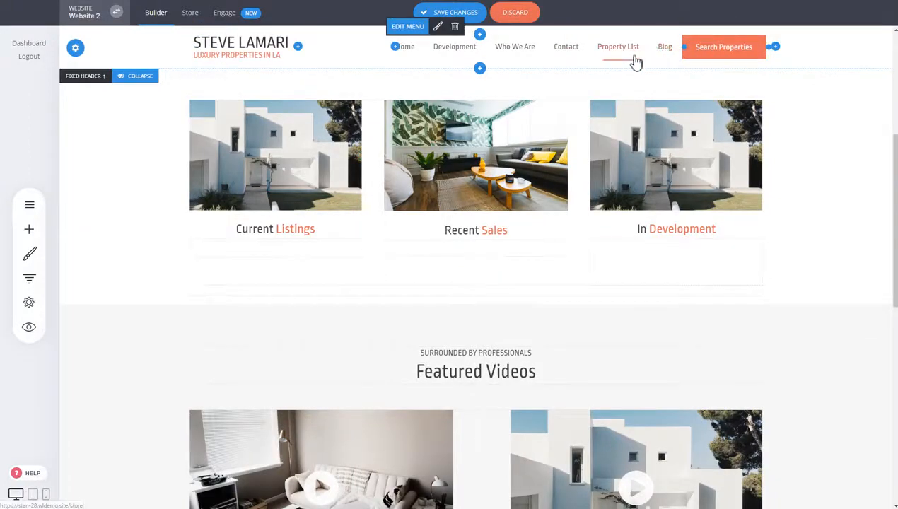
scroll(452, 127, up, 3)
scroll(451, 129, down, 3)
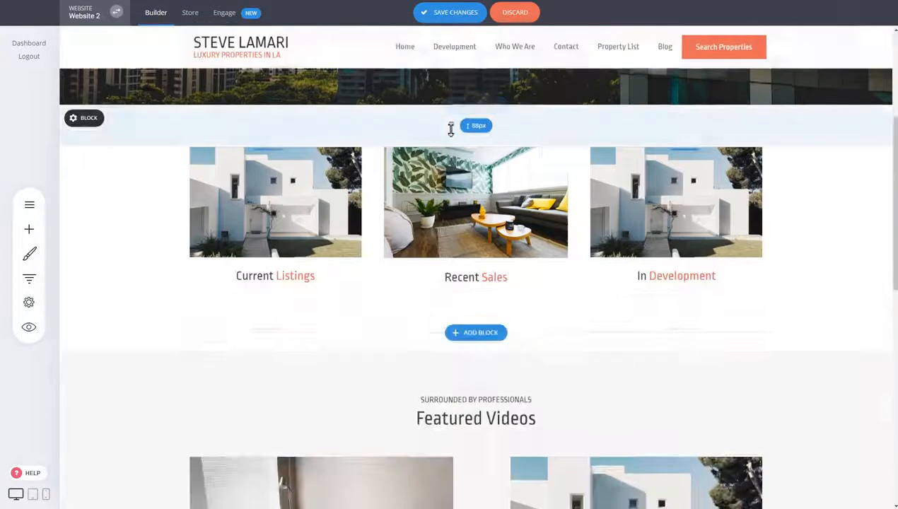
Step: Delete the Search Properties button from the fixed header
scroll(450, 128, down, 1)
click(724, 28)
click(499, 236)
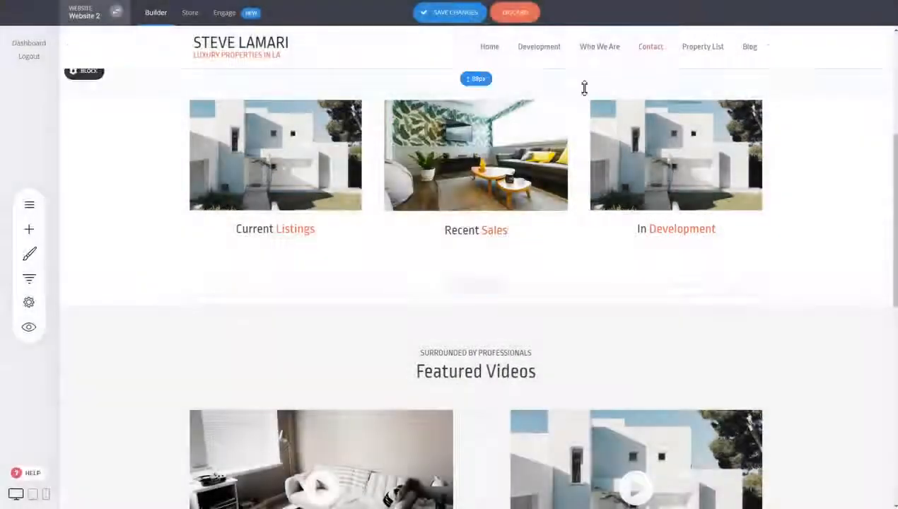
Step: Delete the Development item with its subitems from the fixed header's menu and save the changes
click(506, 30)
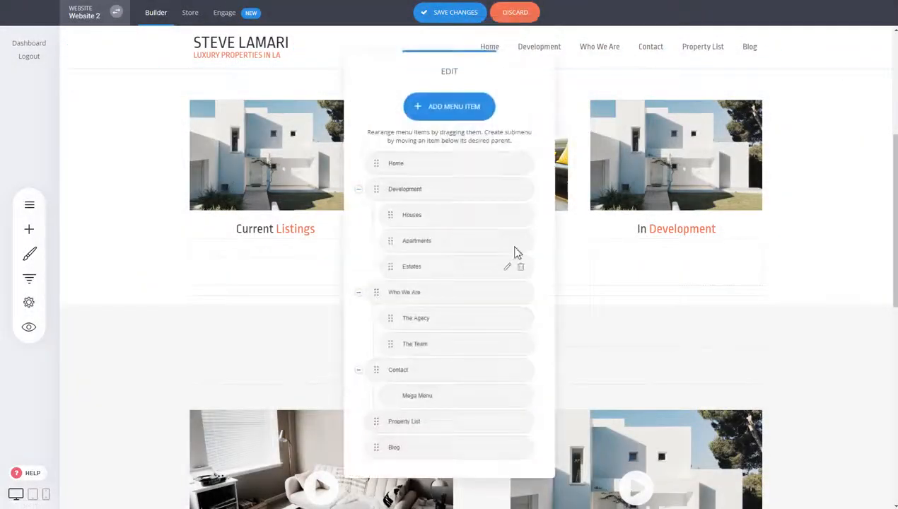
click(521, 194)
click(481, 225)
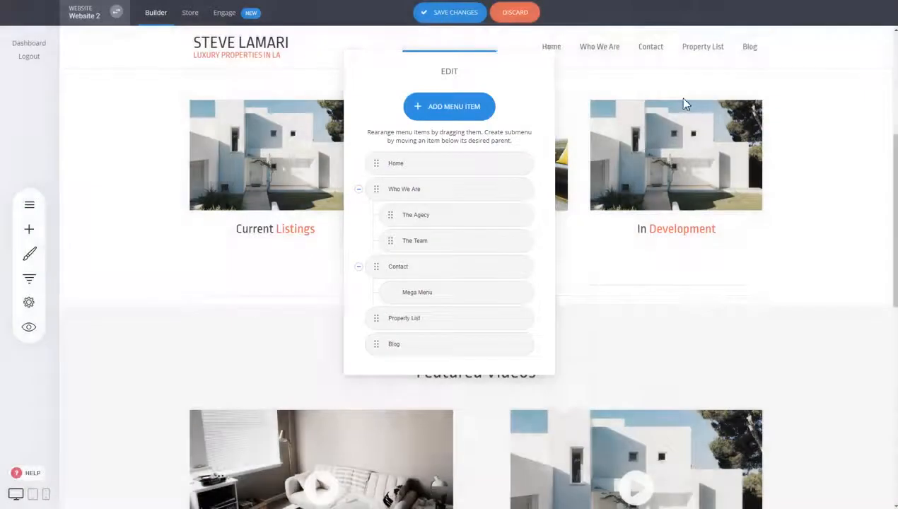
click(677, 98)
click(456, 13)
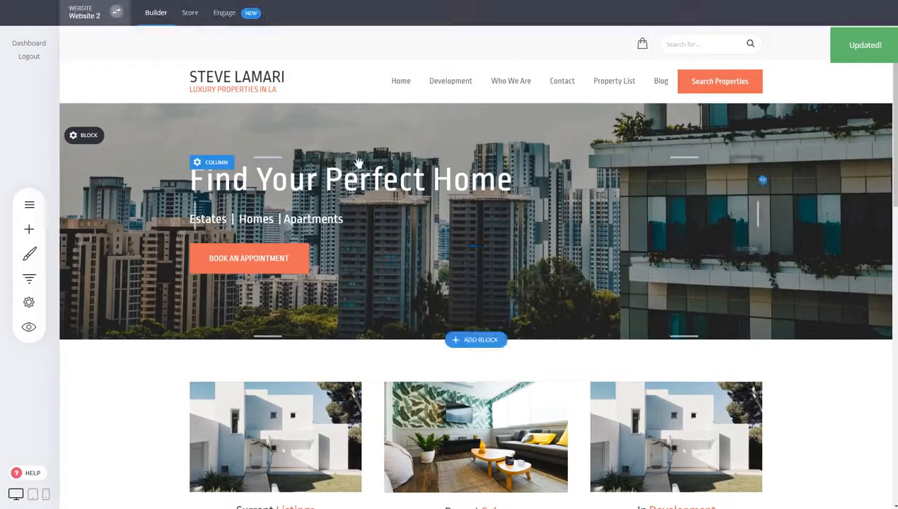
Step: Check the fixed header along the page and collapse it in the editor
scroll(453, 54, down, 4)
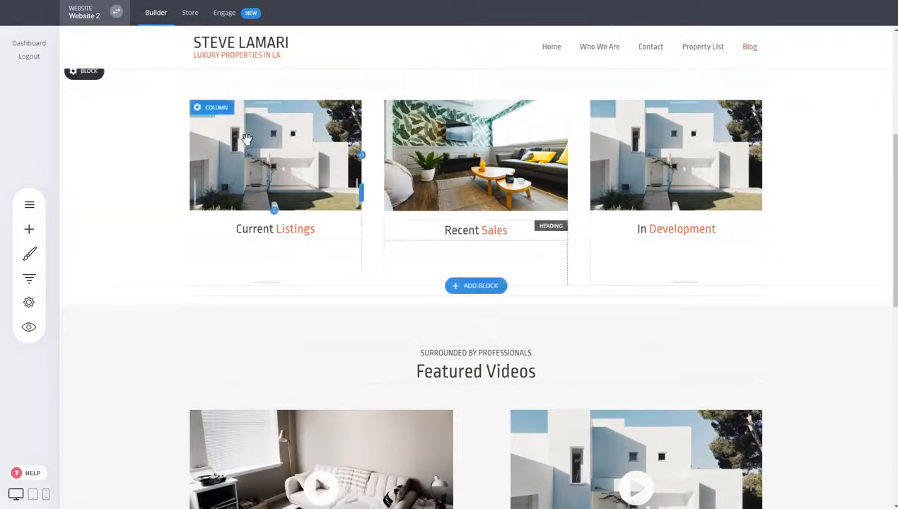
scroll(251, 132, down, 3)
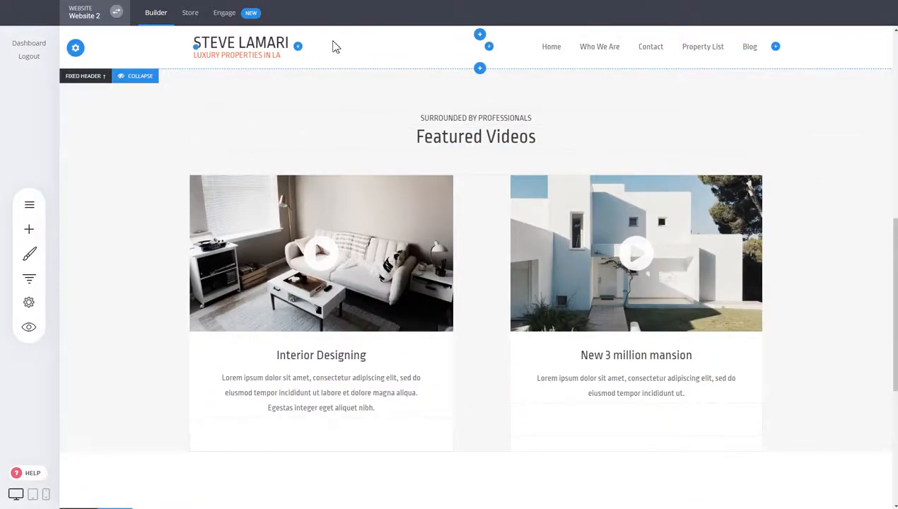
scroll(357, 148, down, 4)
scroll(581, 239, up, 5)
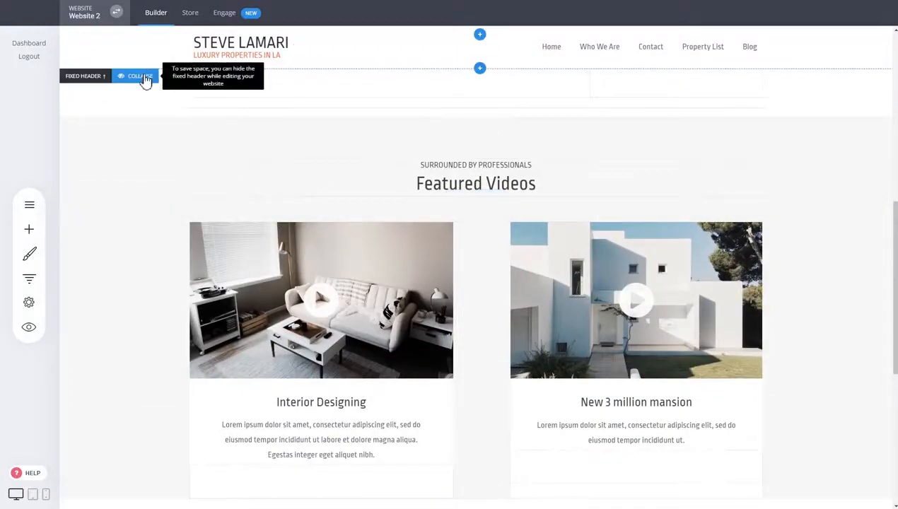
click(139, 76)
scroll(226, 210, up, 5)
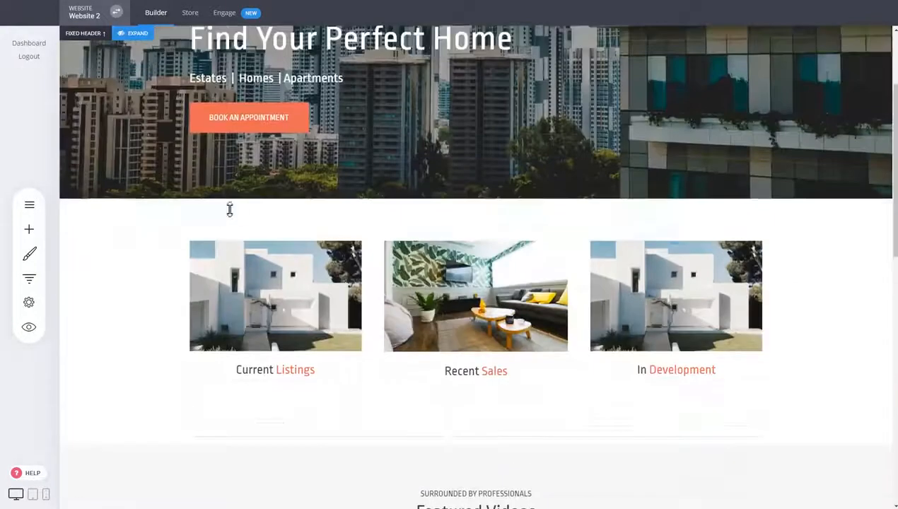
scroll(230, 209, up, 2)
scroll(233, 206, down, 10)
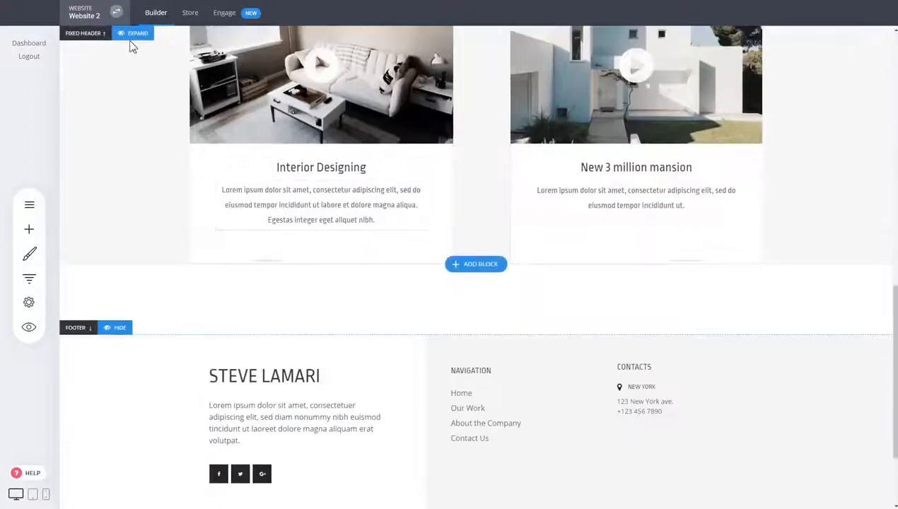
scroll(300, 230, up, 8)
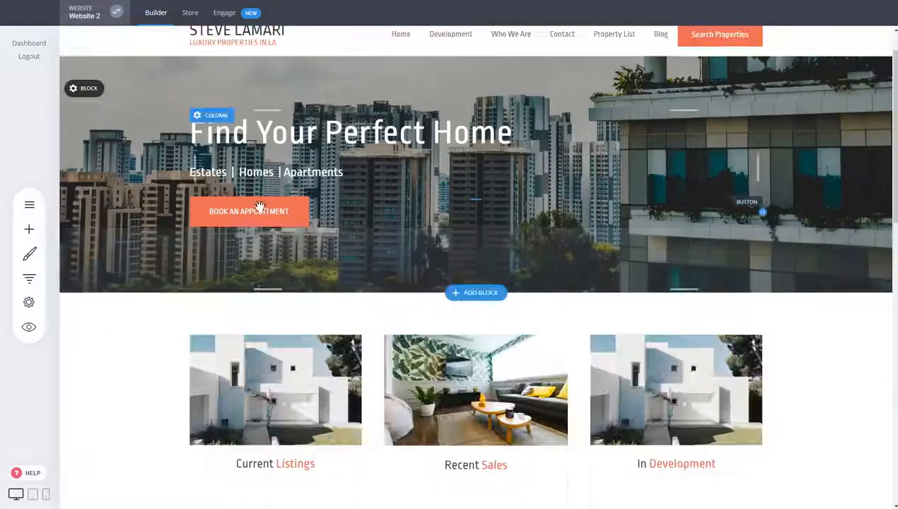
scroll(260, 206, down, 4)
scroll(260, 199, up, 5)
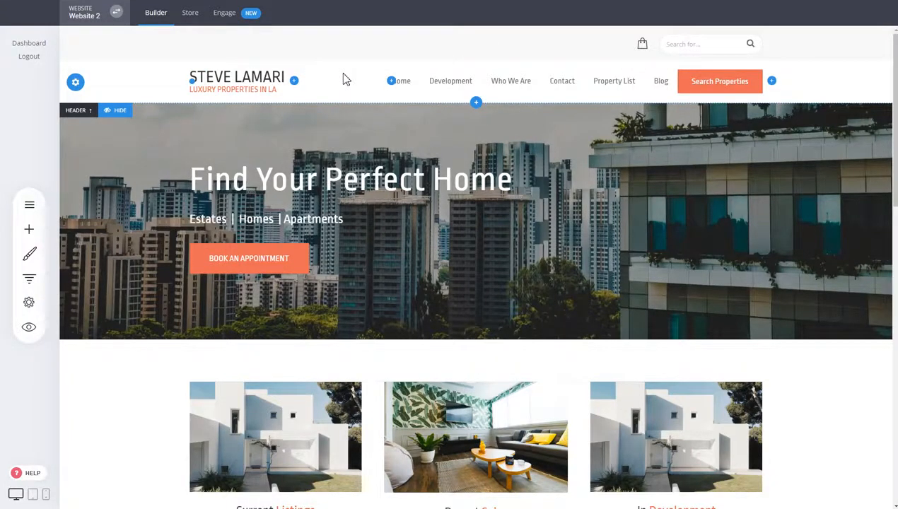
Step: Temporarily hide the main header from the page to preview the site without it
click(122, 111)
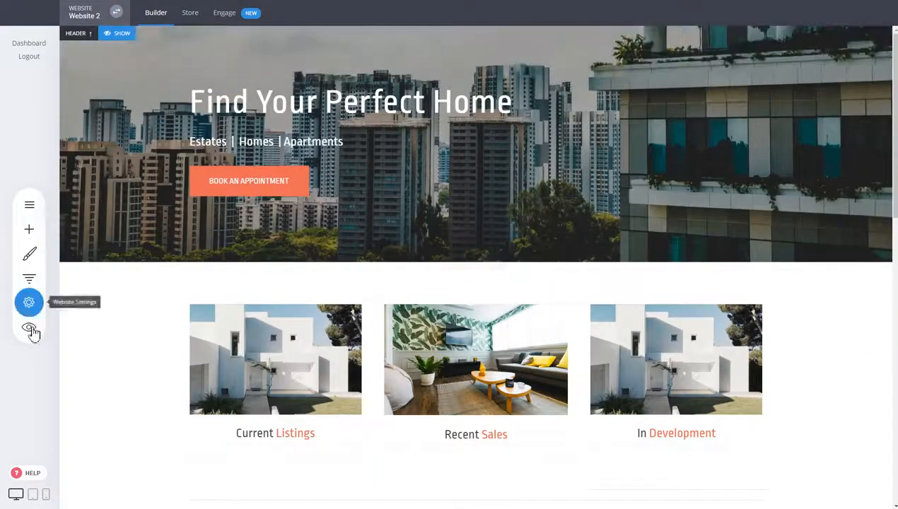
click(28, 327)
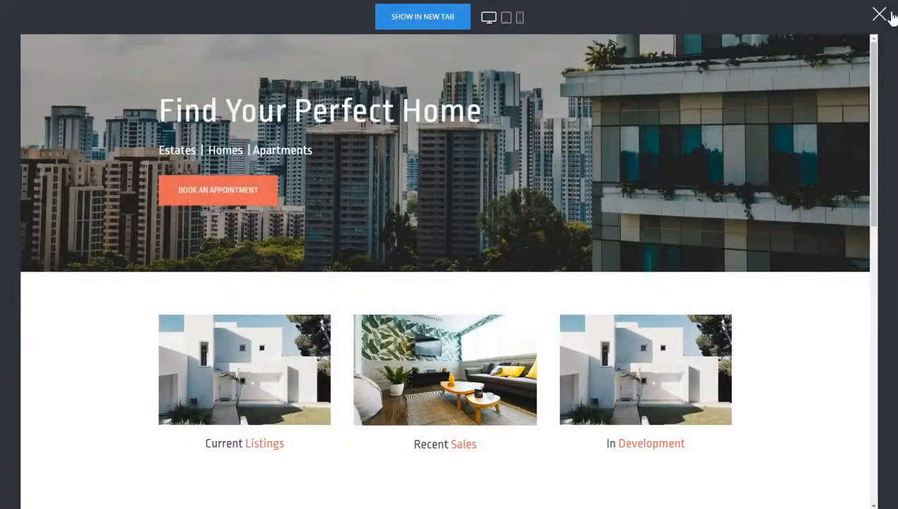
click(880, 15)
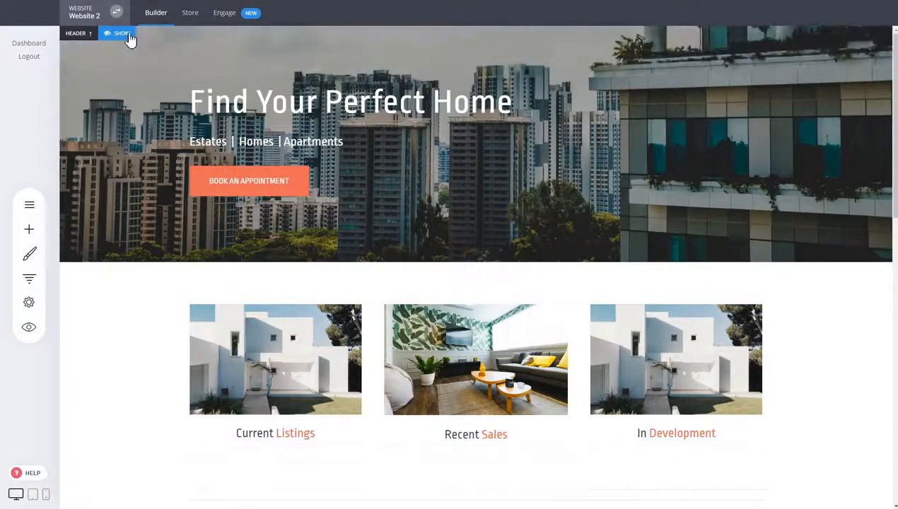
click(125, 32)
Step: Temporarily hide the footer from the page and show it again
scroll(701, 212, down, 15)
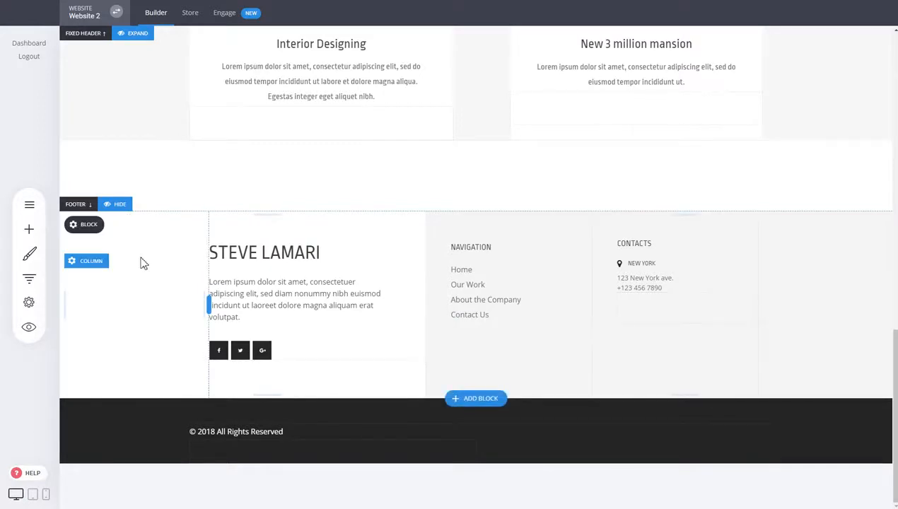
click(117, 205)
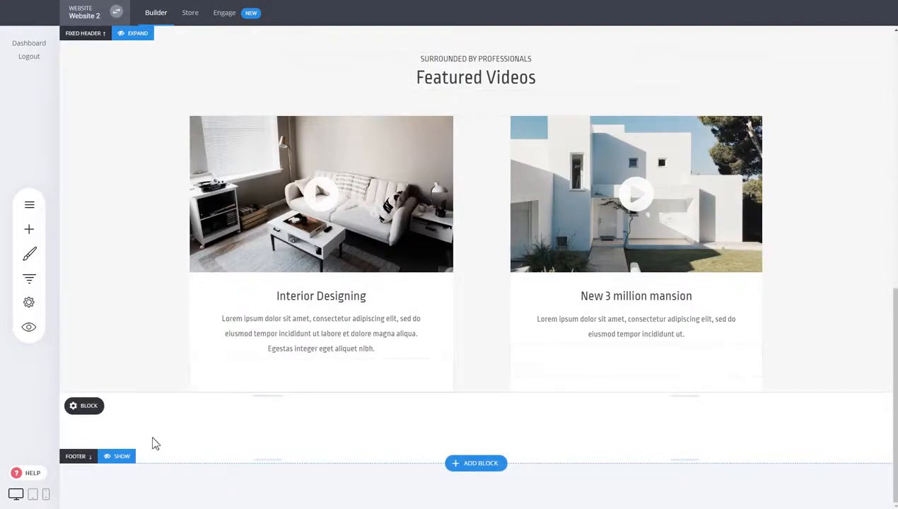
click(120, 456)
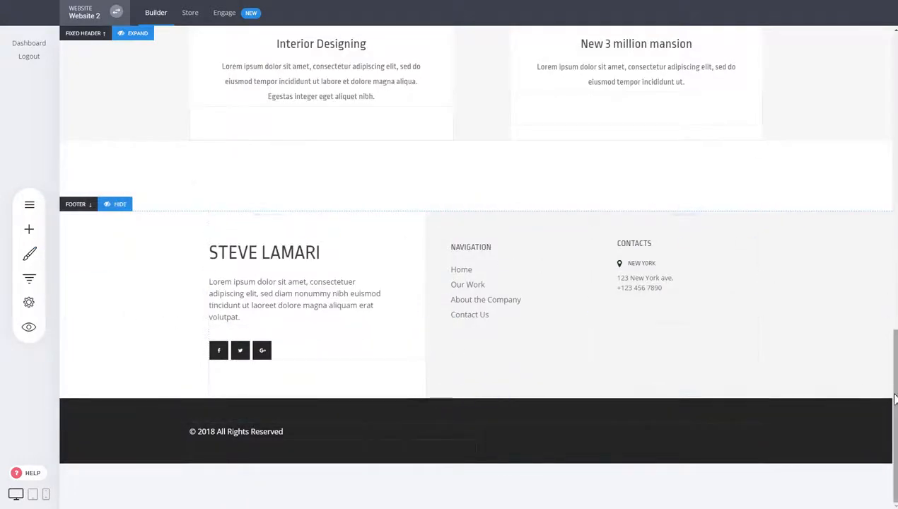
Step: Review the main header menu's items in the menu editor without changing them
drag(895, 397, 893, 86)
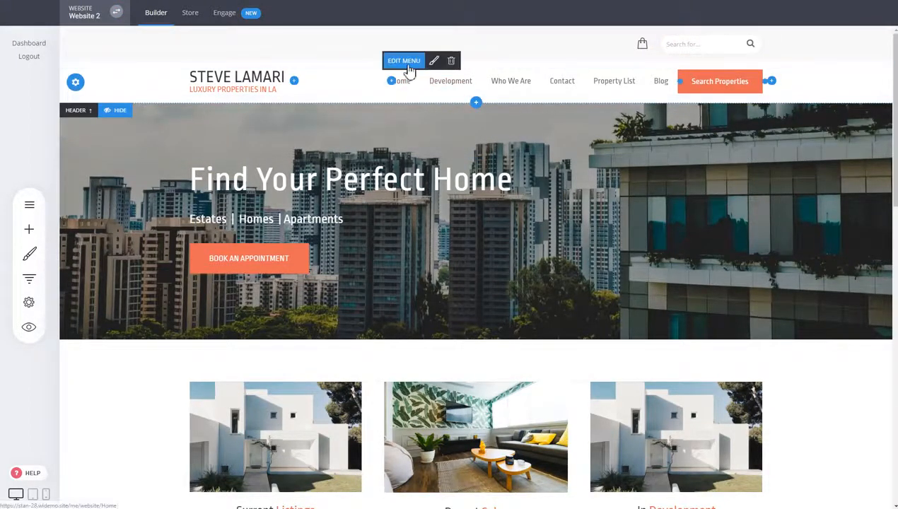
click(409, 66)
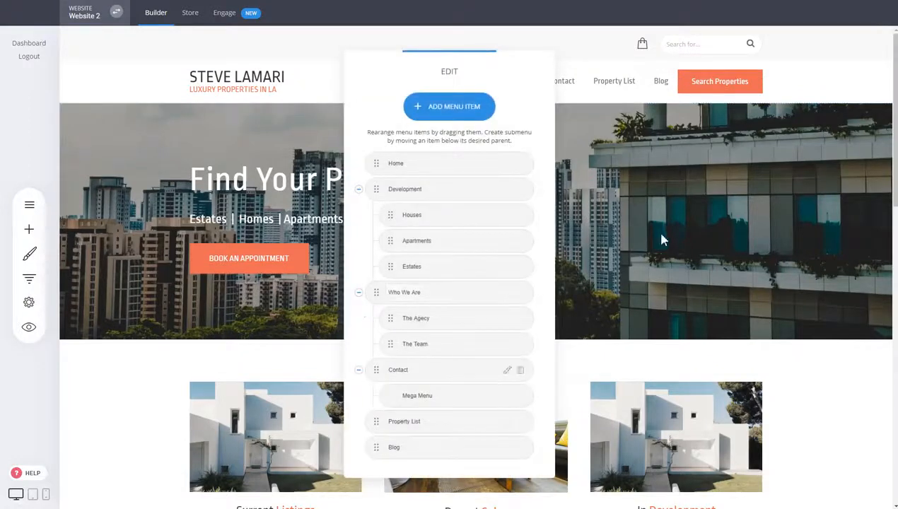
click(657, 233)
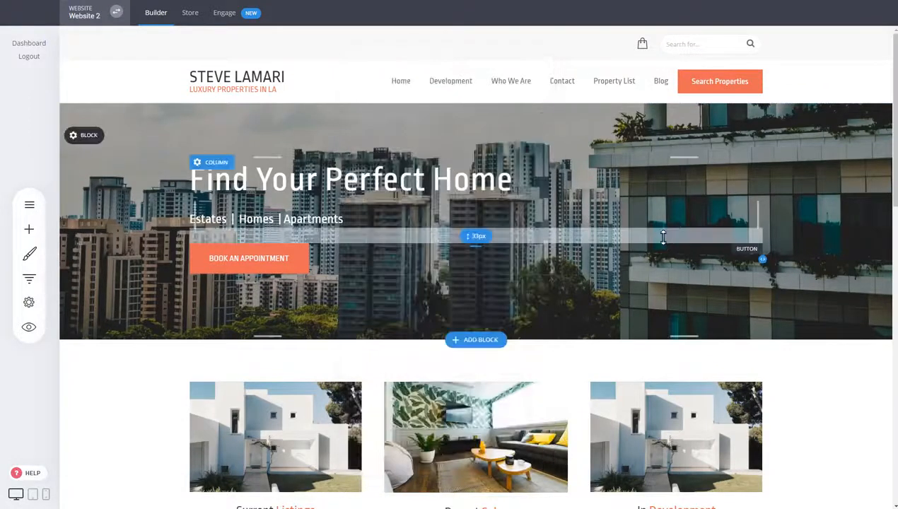